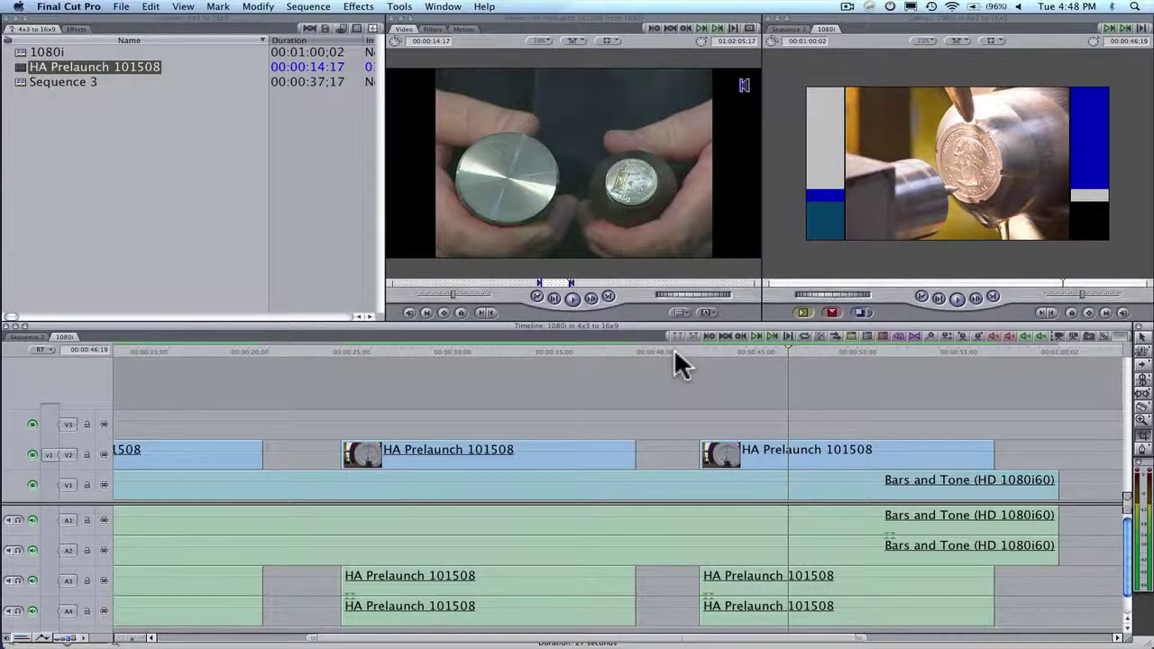
Load the second HA Prelaunch clip in the Viewer and show its Motion settings at scale 225.
{"action": "left_click_drag", "start_coordinate": [674, 352], "coordinate": [671, 352]}
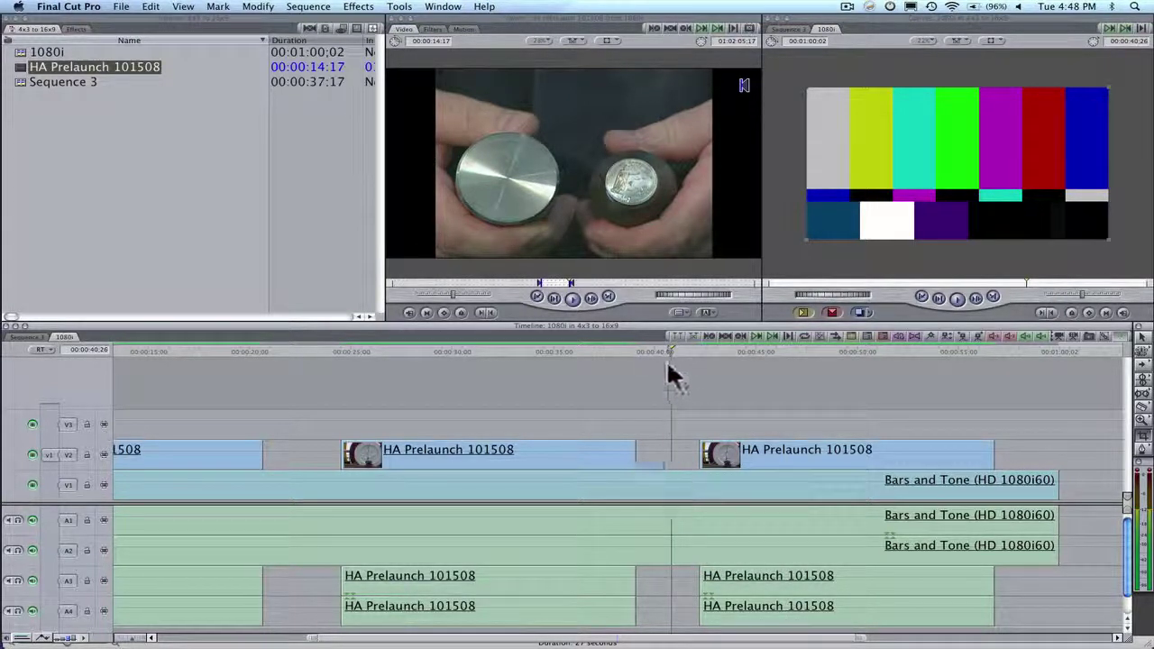
{"action": "left_click", "coordinate": [665, 352]}
{"action": "left_click_drag", "start_coordinate": [666, 352], "coordinate": [794, 352]}
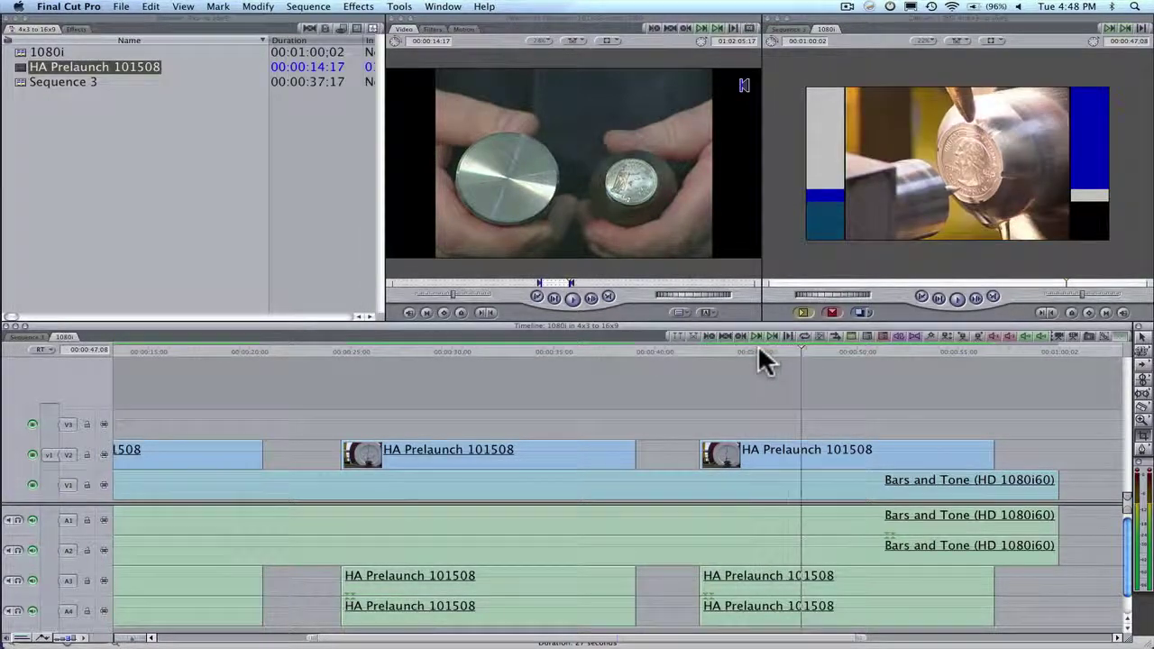
{"action": "left_click", "coordinate": [760, 352]}
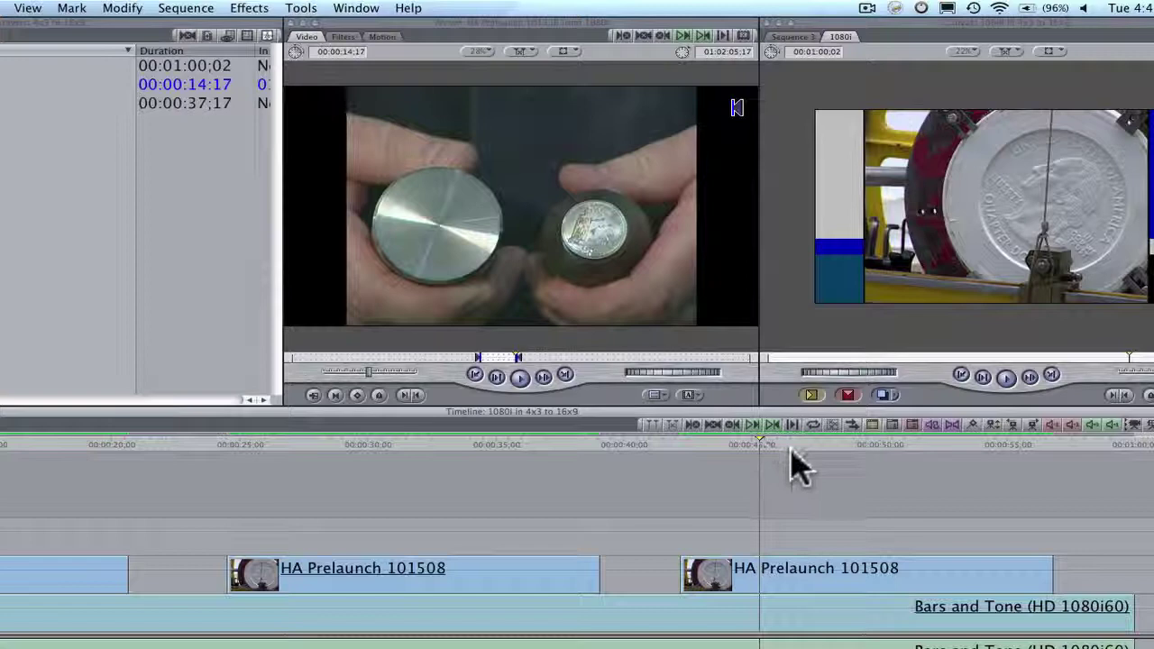
{"action": "double_click", "coordinate": [797, 568]}
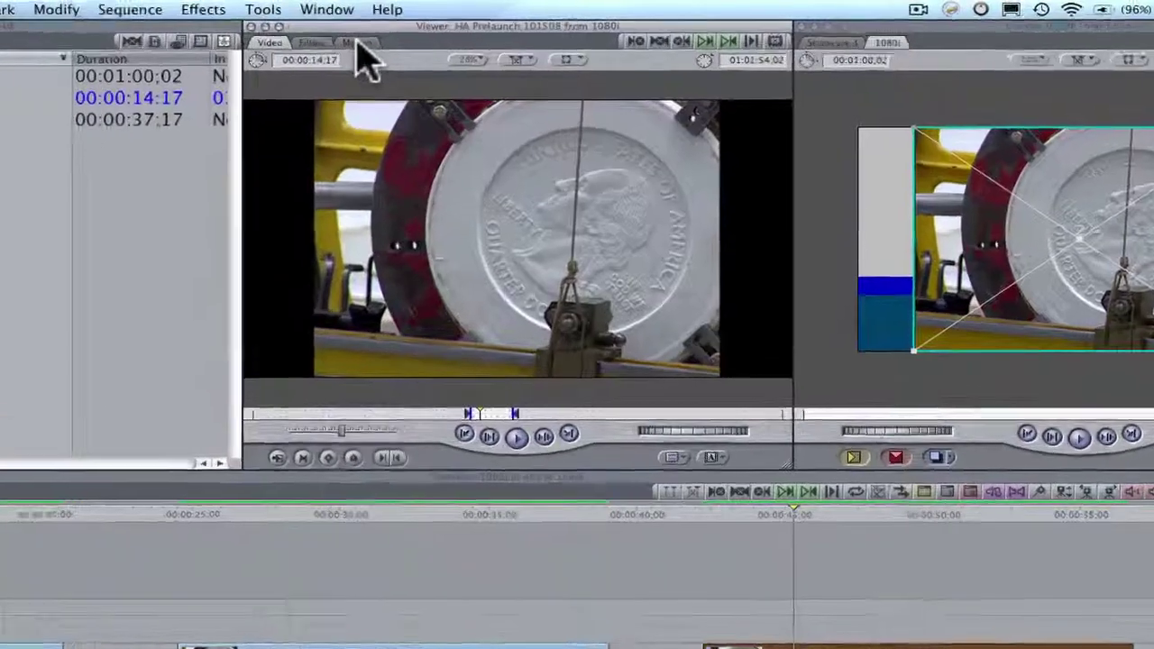
{"action": "left_click", "coordinate": [358, 44]}
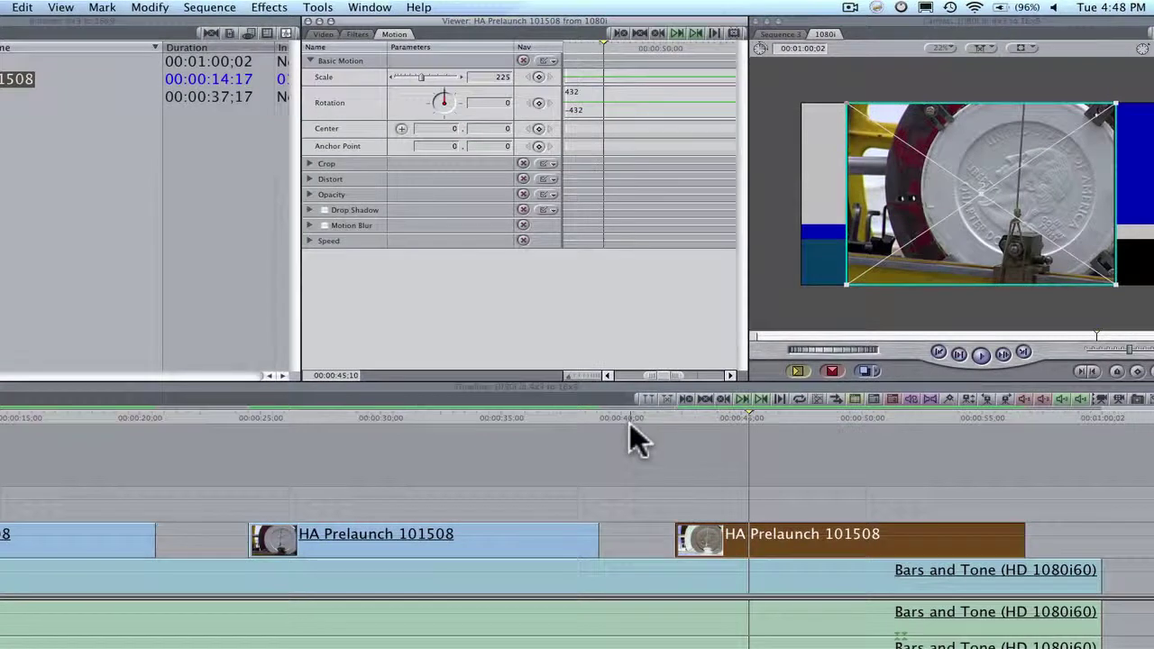
Scrub from the bars-and-tone gap to the start of the second HA Prelaunch clip.
{"action": "left_click", "coordinate": [645, 431]}
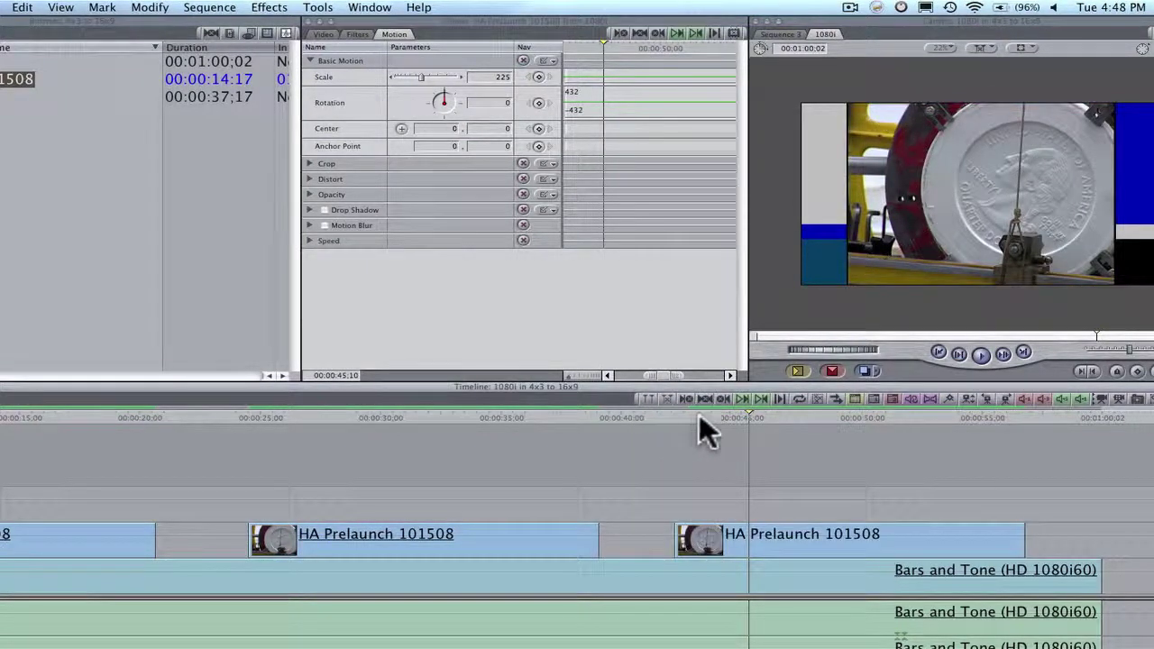
{"action": "key", "text": "Right"}
{"action": "key", "text": "Right"}
{"action": "key", "text": "Right"}
{"action": "key", "text": "Right"}
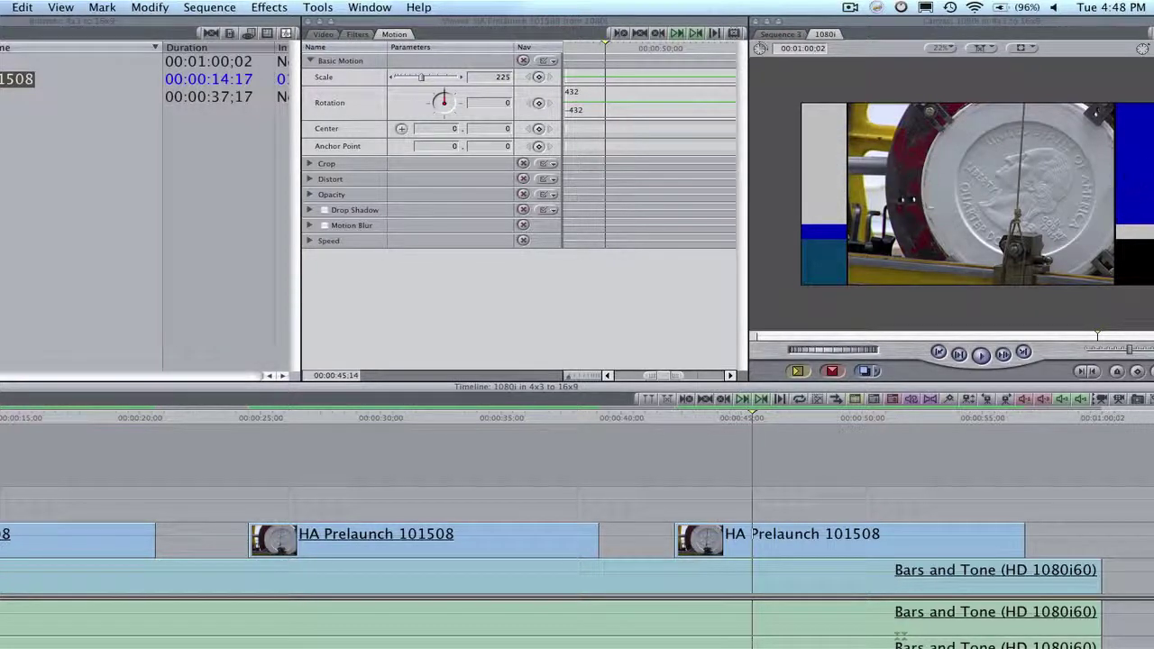
{"action": "left_click", "coordinate": [637, 419]}
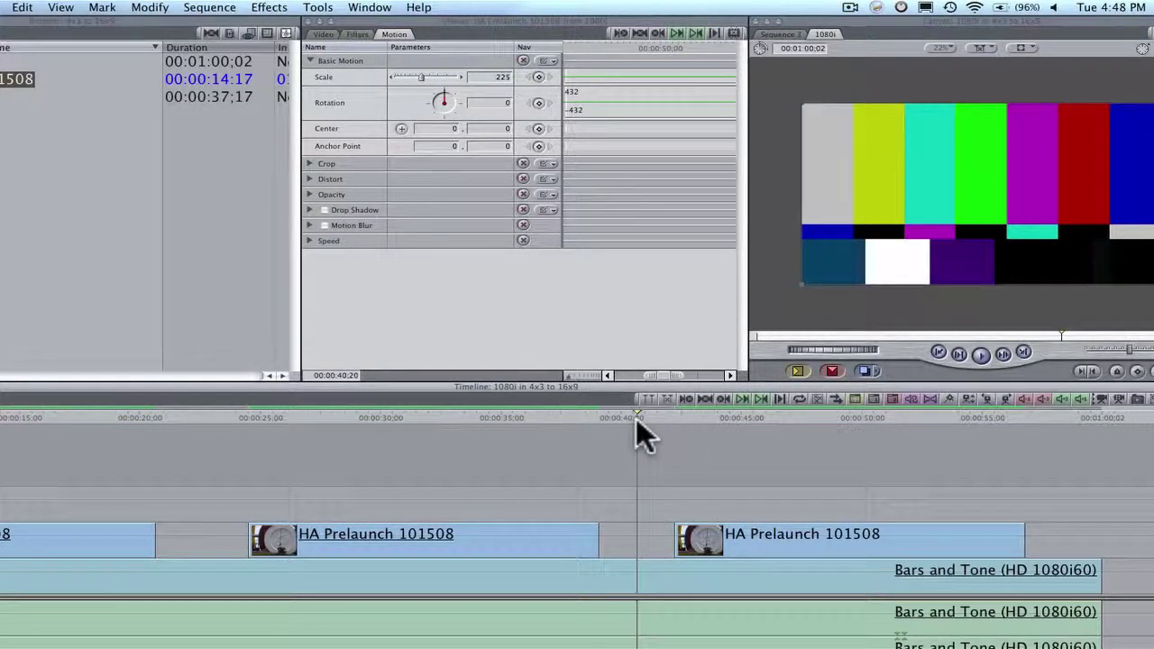
{"action": "left_click_drag", "start_coordinate": [636, 417], "coordinate": [630, 415]}
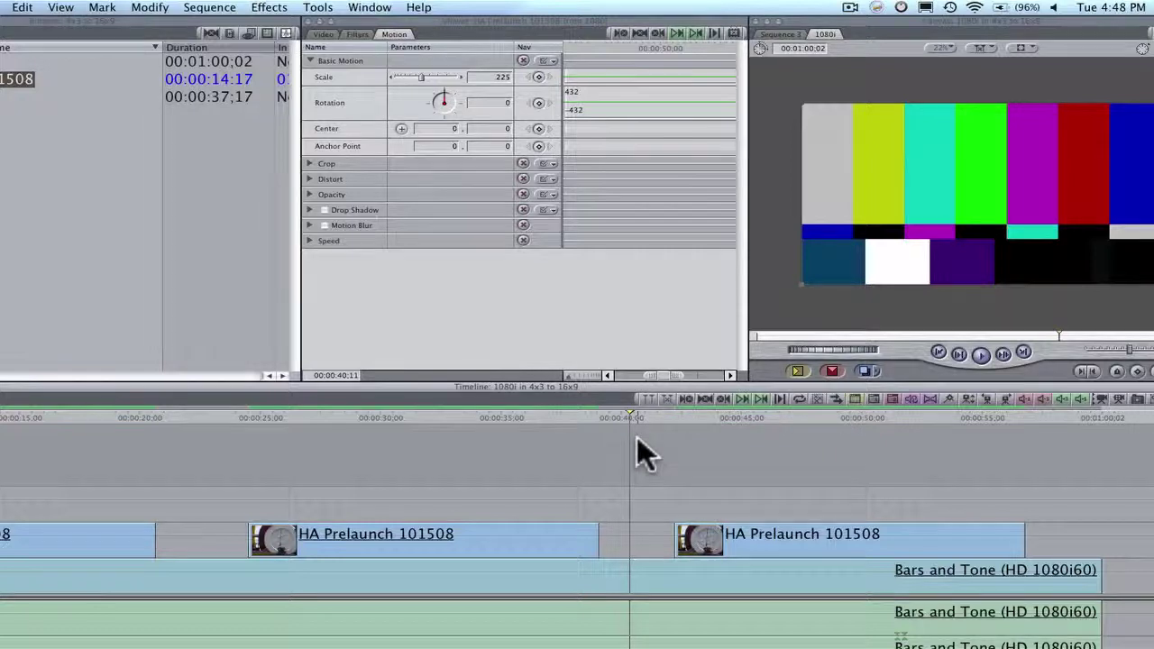
{"action": "left_click_drag", "start_coordinate": [702, 417], "coordinate": [770, 418]}
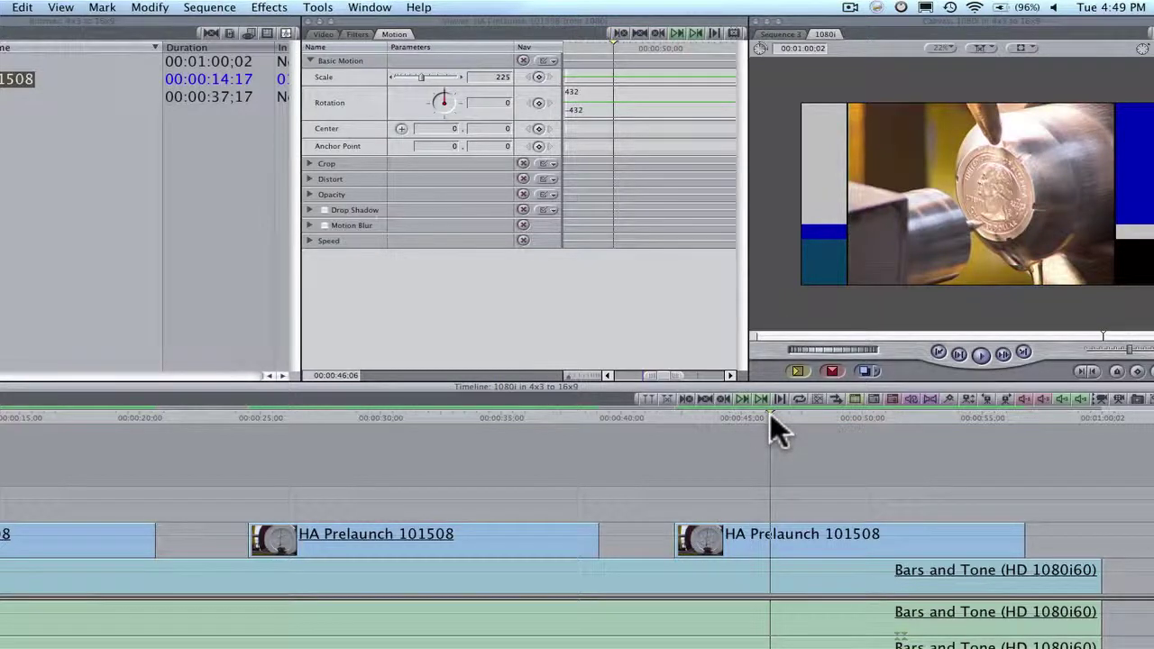
{"action": "key", "text": "Up"}
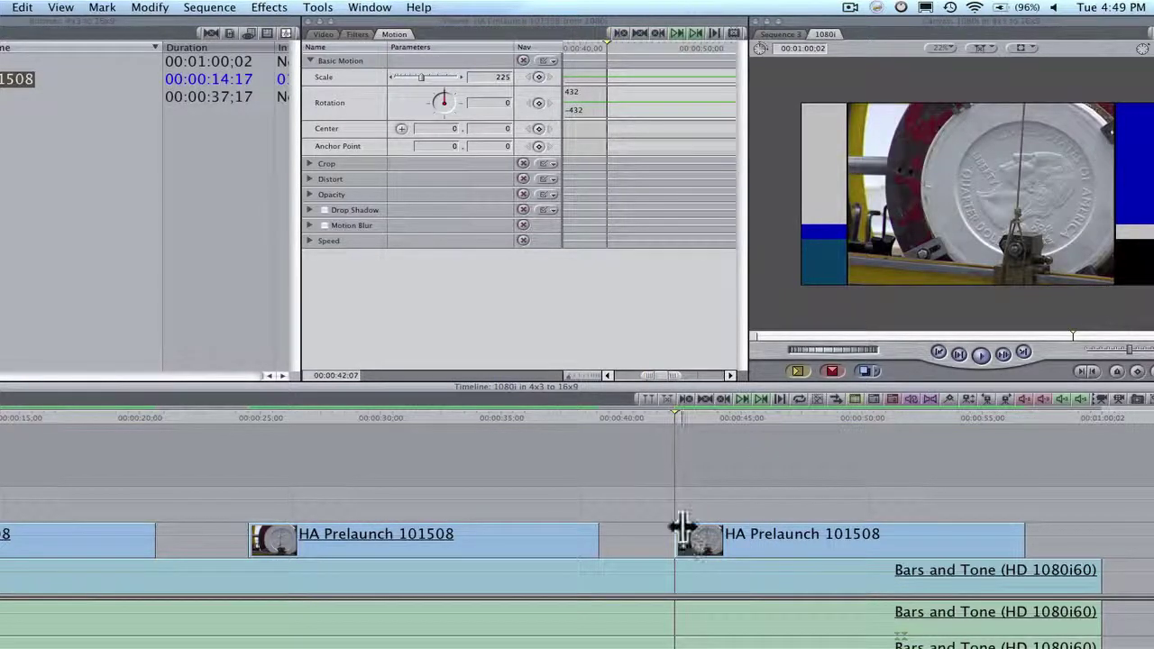
Superimpose a copy of the second HA Prelaunch clip onto the track above with F12.
{"action": "double_click", "coordinate": [773, 533]}
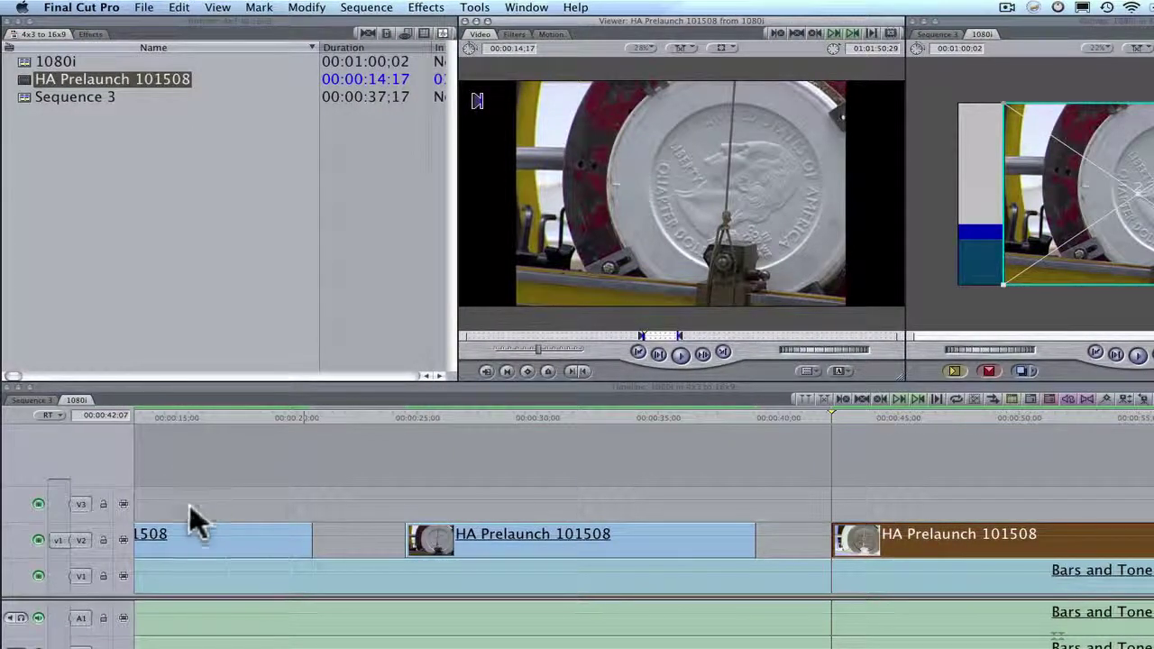
{"action": "left_click", "coordinate": [80, 503]}
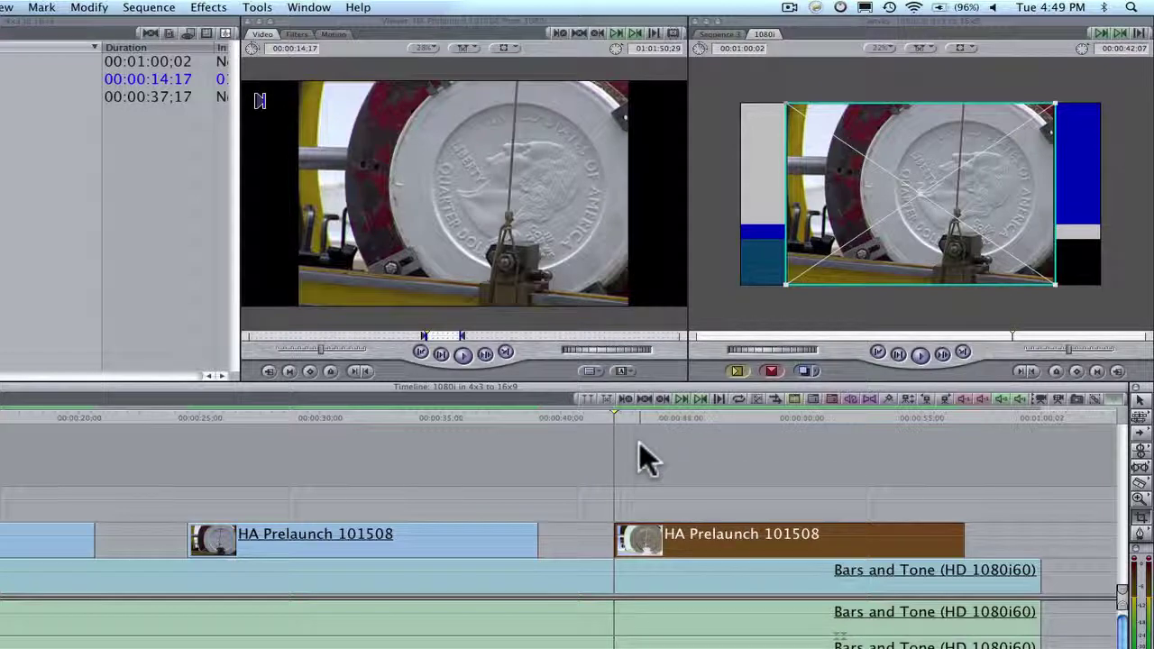
{"action": "key", "text": "F12"}
Hide track V2 and preview only the upper copy of the clip.
{"action": "left_click_drag", "start_coordinate": [680, 411], "coordinate": [732, 417]}
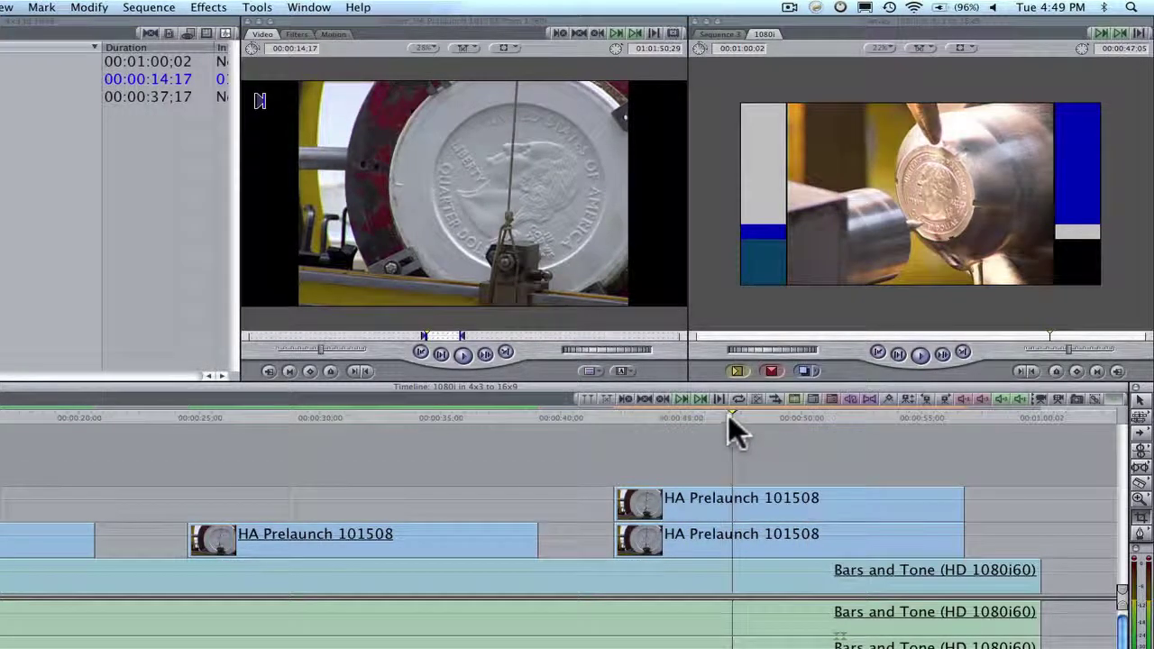
{"action": "left_click", "coordinate": [719, 508]}
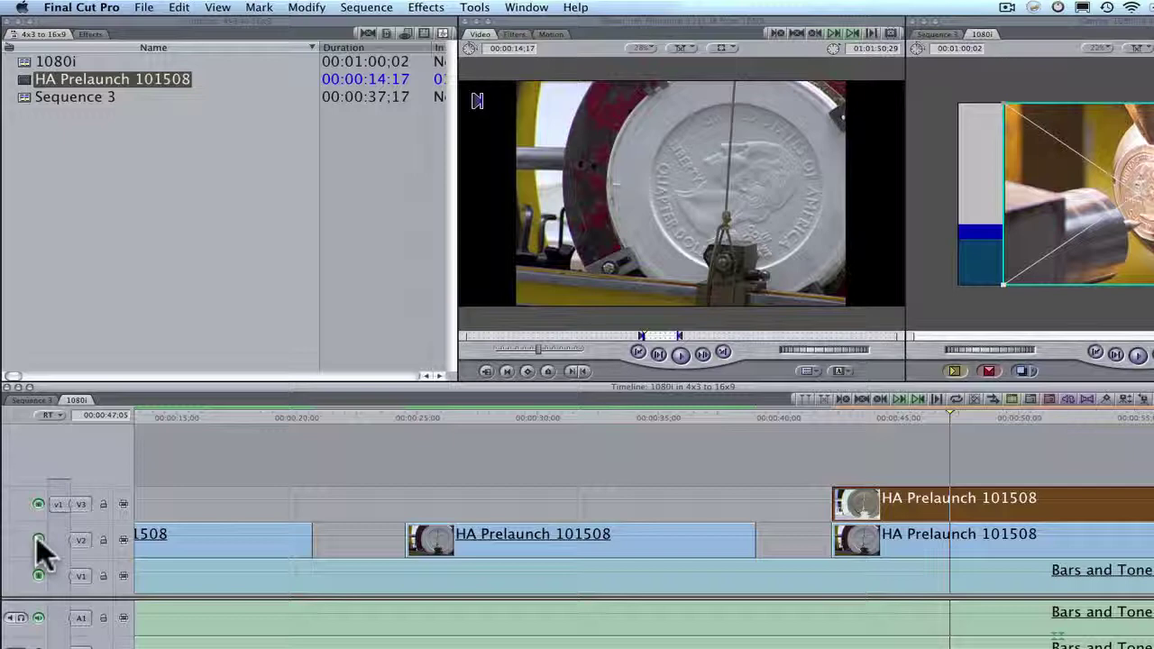
{"action": "left_click", "coordinate": [37, 539]}
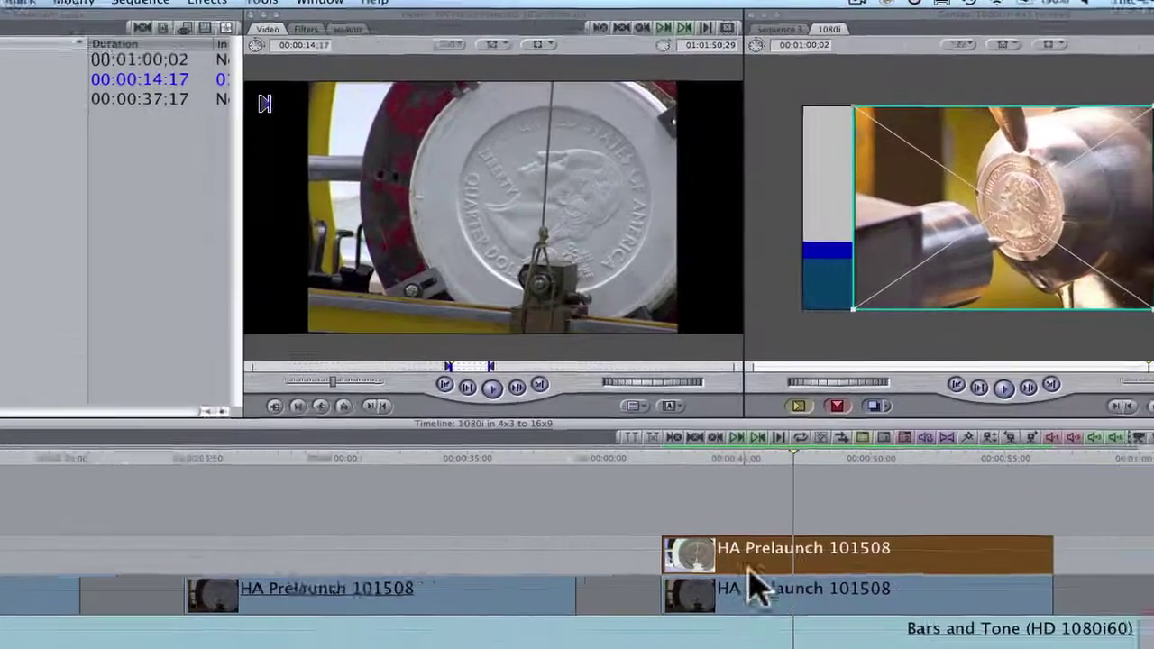
{"action": "left_click", "coordinate": [775, 493]}
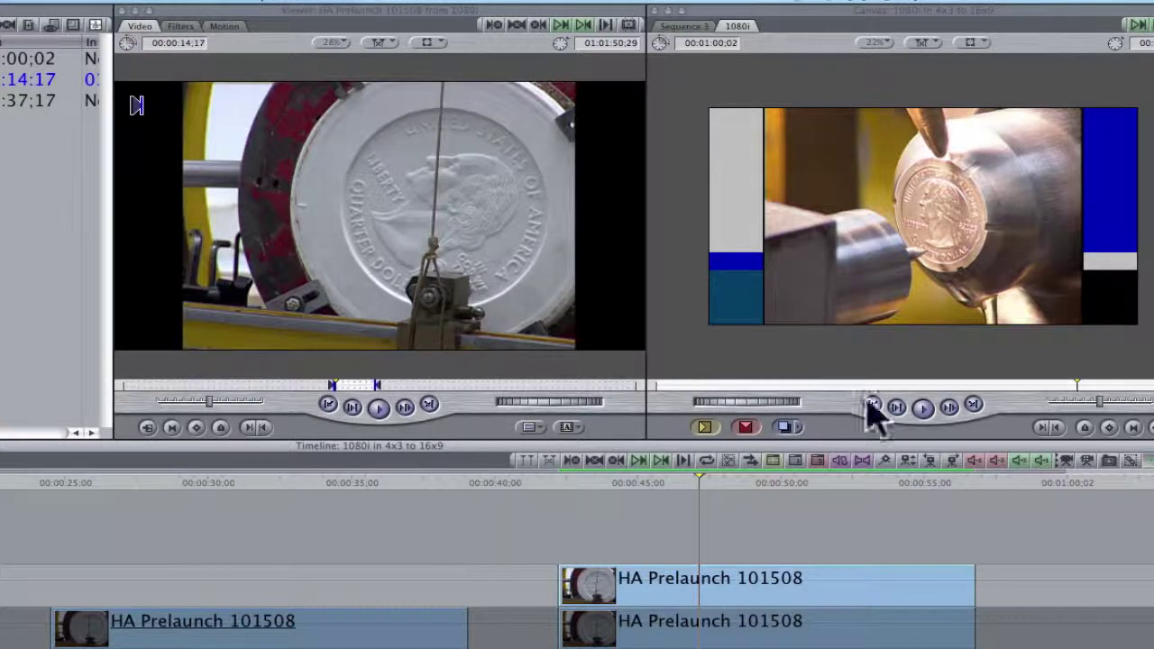
In the V3 copy's Motion tab, set Crop Left and Right to 2 and Scale to 229.
{"action": "left_click", "coordinate": [646, 578]}
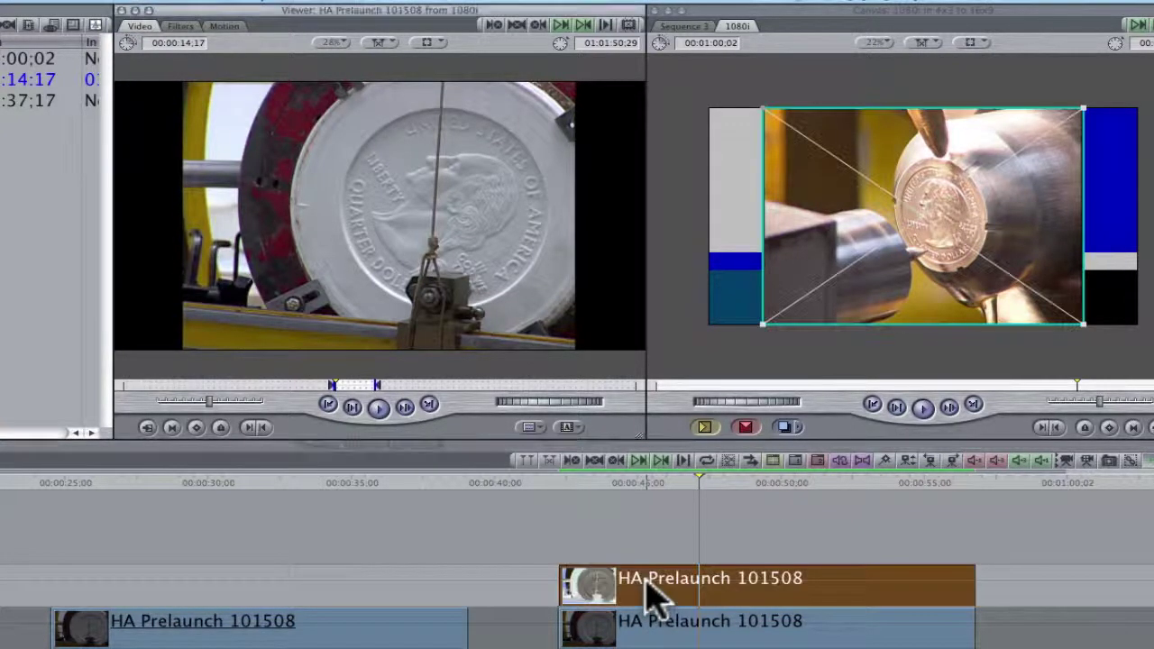
{"action": "double_click", "coordinate": [646, 578]}
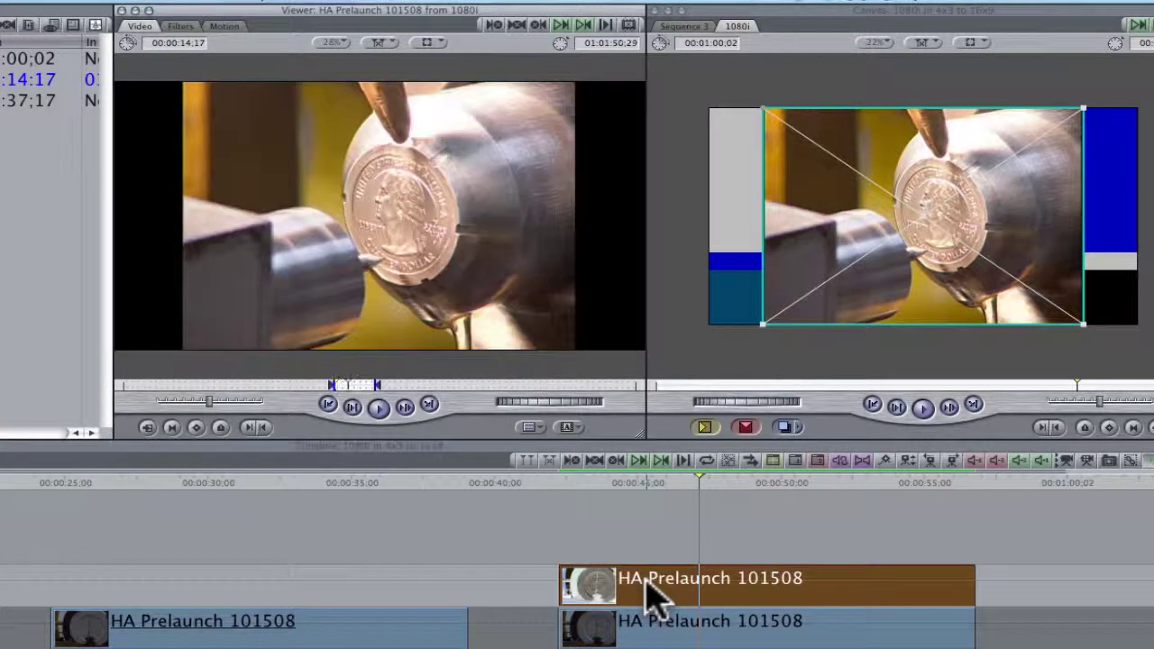
{"action": "left_click", "coordinate": [224, 26]}
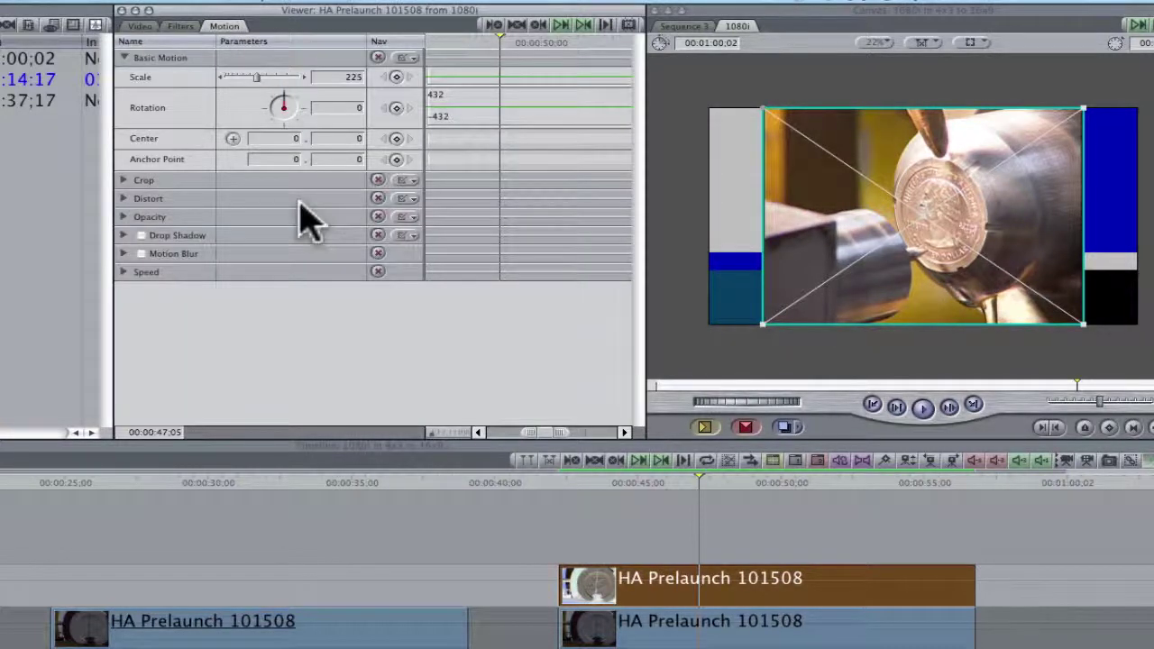
{"action": "left_click", "coordinate": [124, 180]}
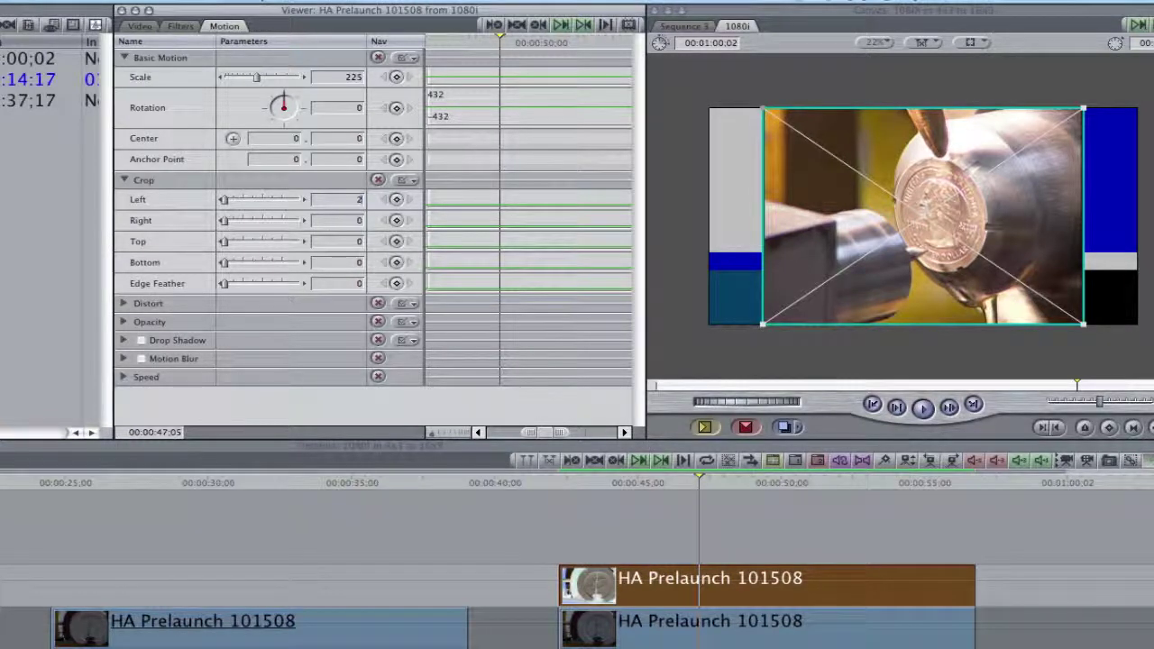
{"action": "left_click_drag", "start_coordinate": [224, 199], "coordinate": [226, 220]}
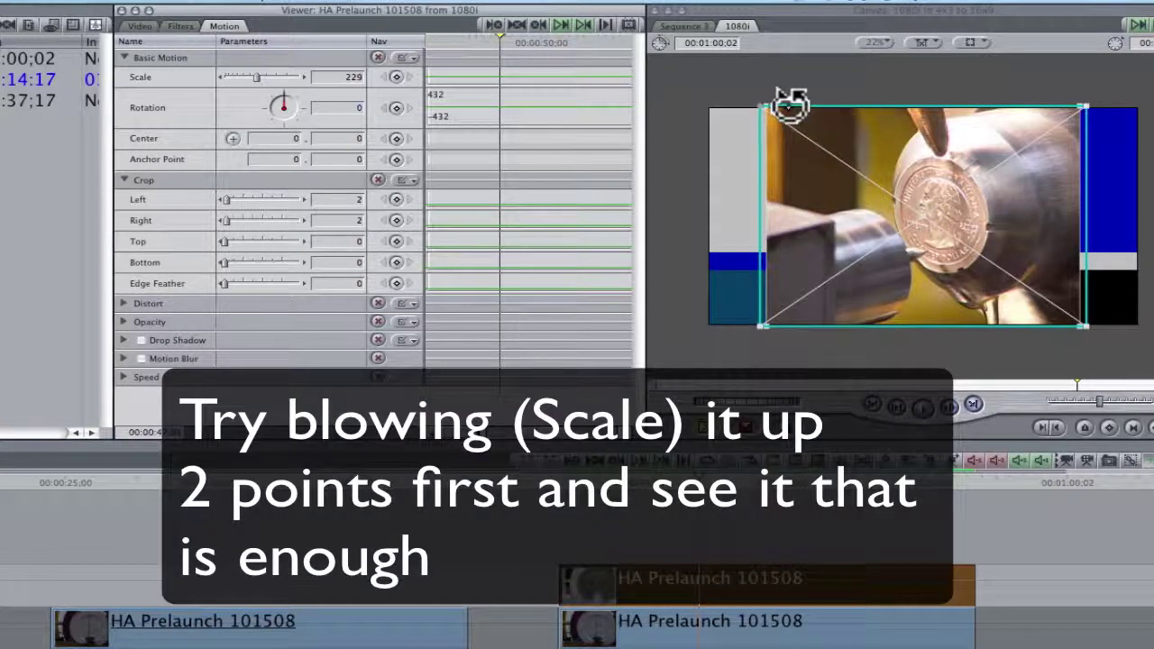
Move the upper V3 copy one second (+01:00) later in the timeline.
{"action": "left_click", "coordinate": [649, 533]}
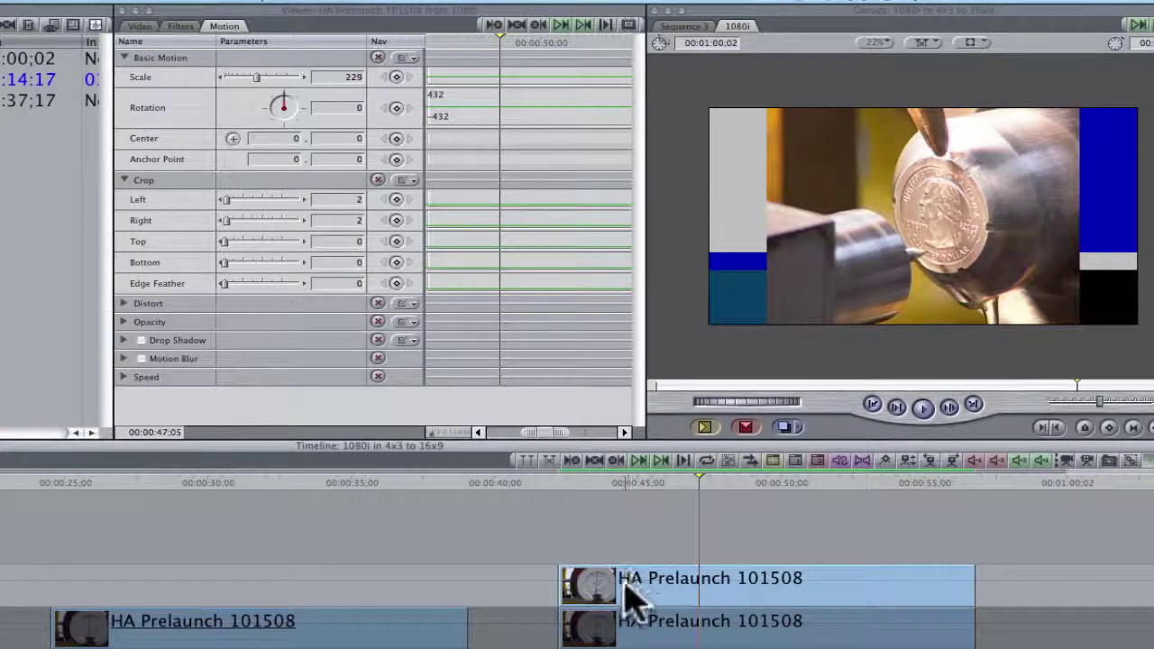
{"action": "left_click_drag", "start_coordinate": [631, 595], "coordinate": [655, 580]}
{"action": "left_click", "coordinate": [570, 483]}
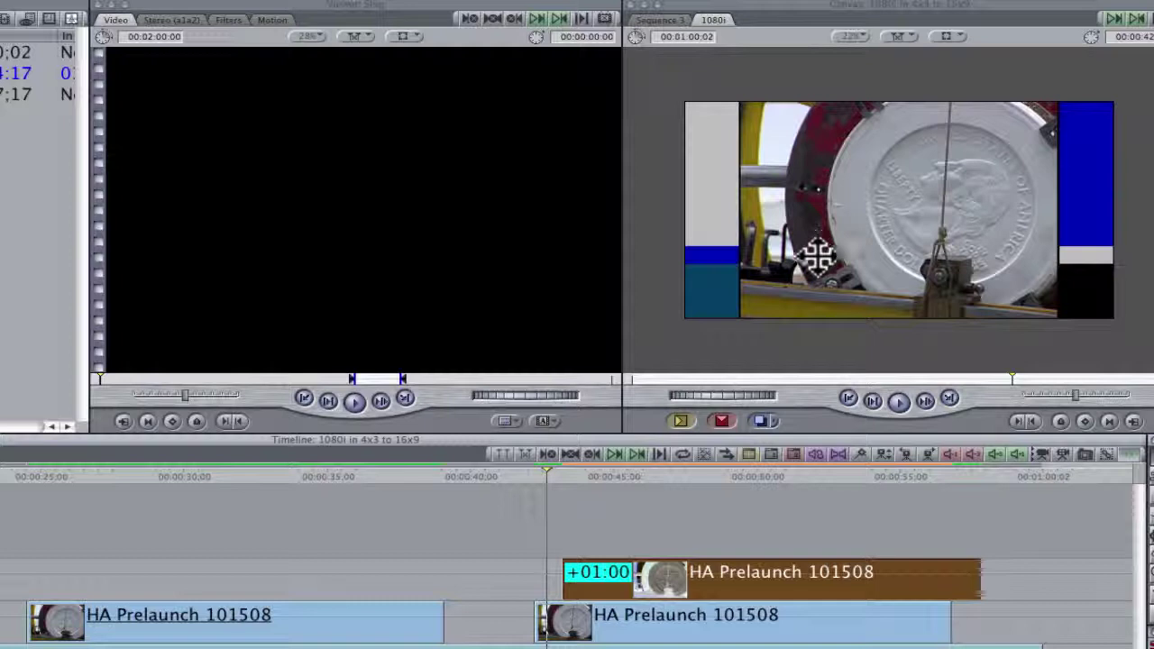
Set the lower V2 HA Prelaunch clip's Scale to 229 in its Motion tab.
{"action": "left_click", "coordinate": [605, 632]}
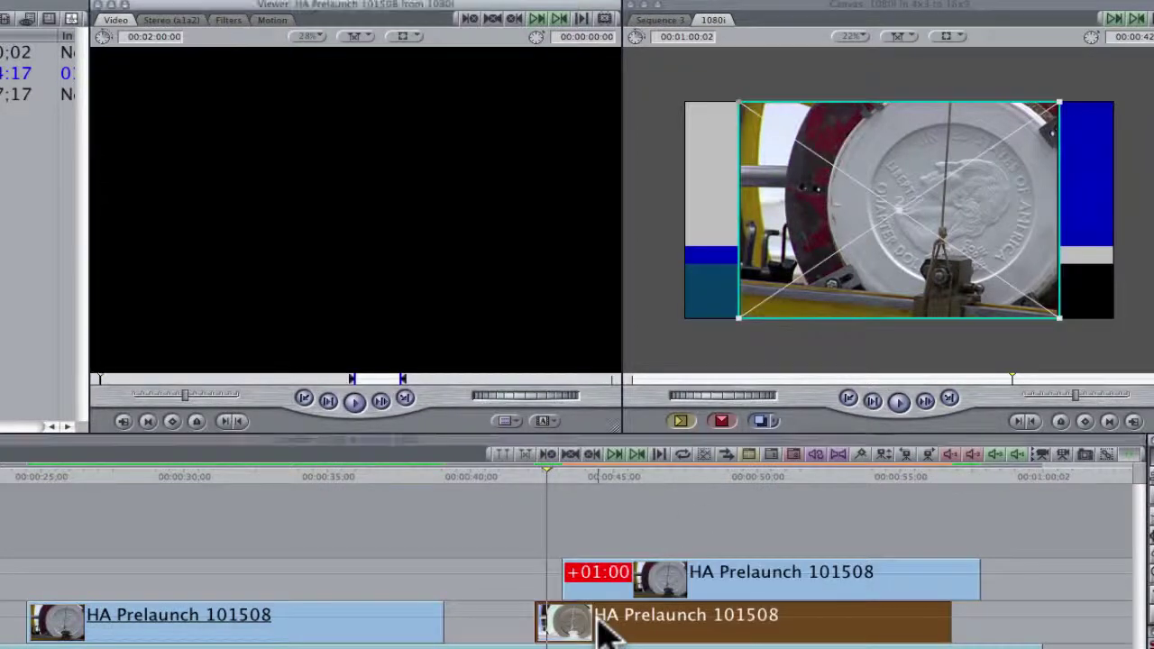
{"action": "double_click", "coordinate": [604, 631]}
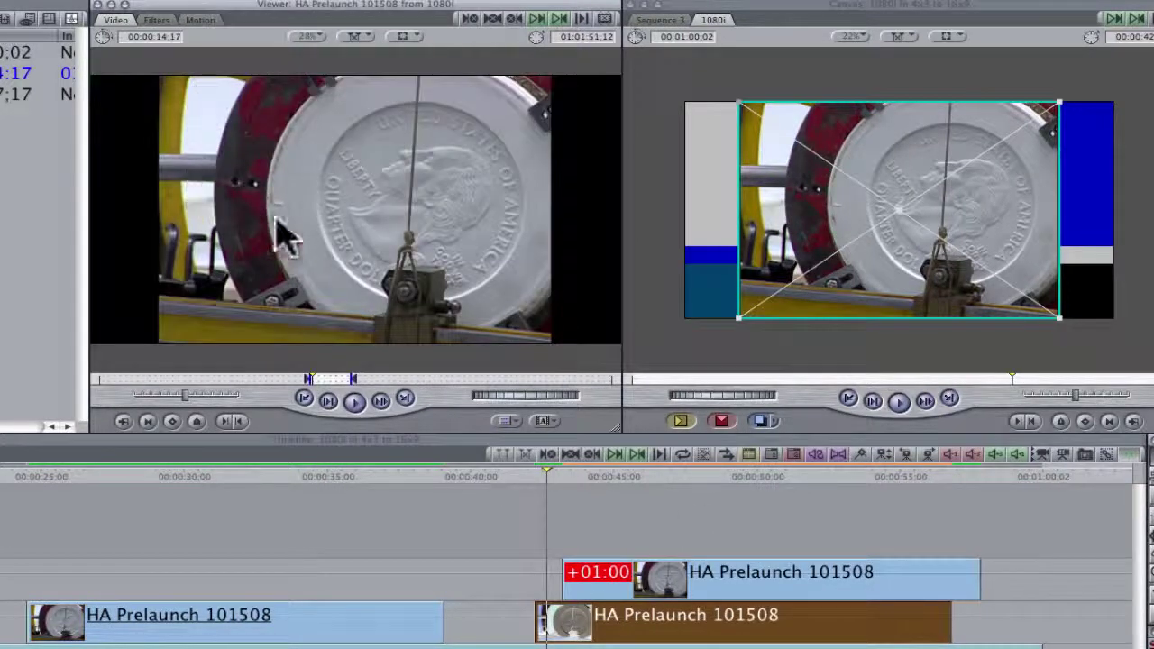
{"action": "left_click", "coordinate": [201, 22]}
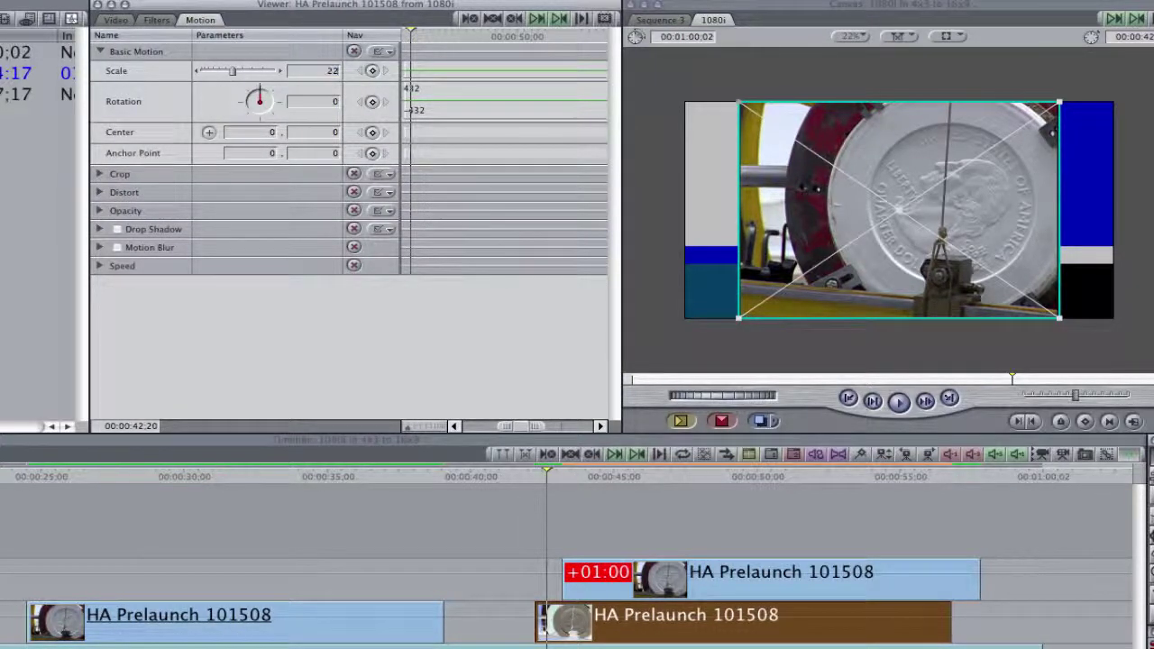
{"action": "key", "text": "Return"}
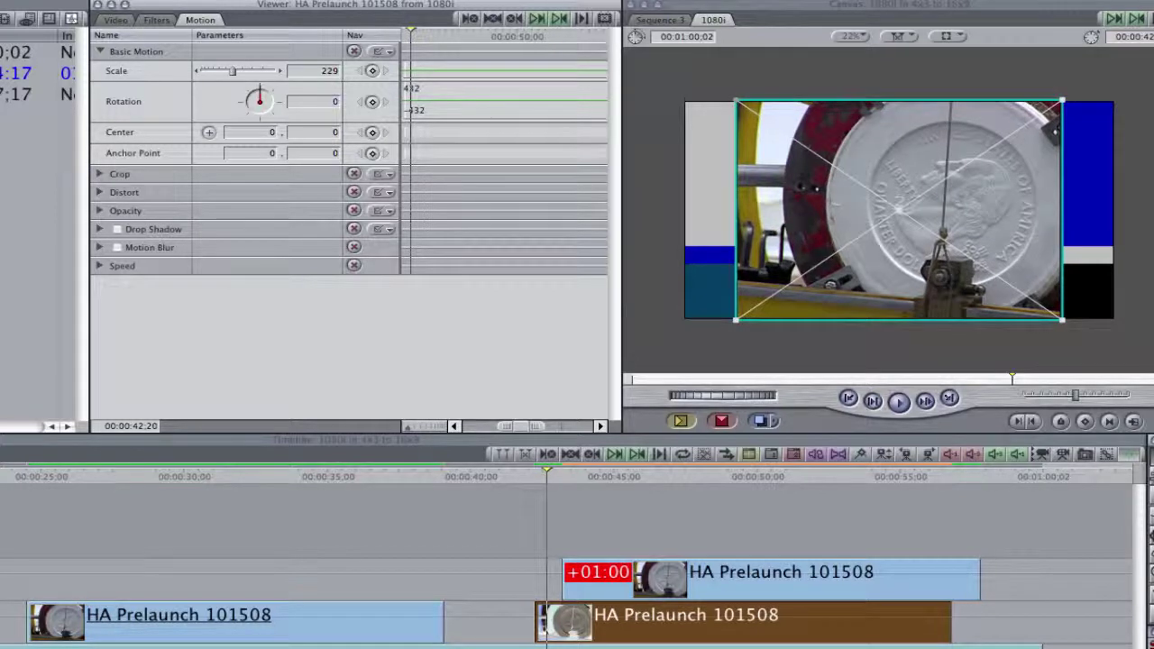
Reset Aspect Ratio to 0 and set the upper Distort corners' X to -430 and 430.
{"action": "left_click", "coordinate": [100, 193]}
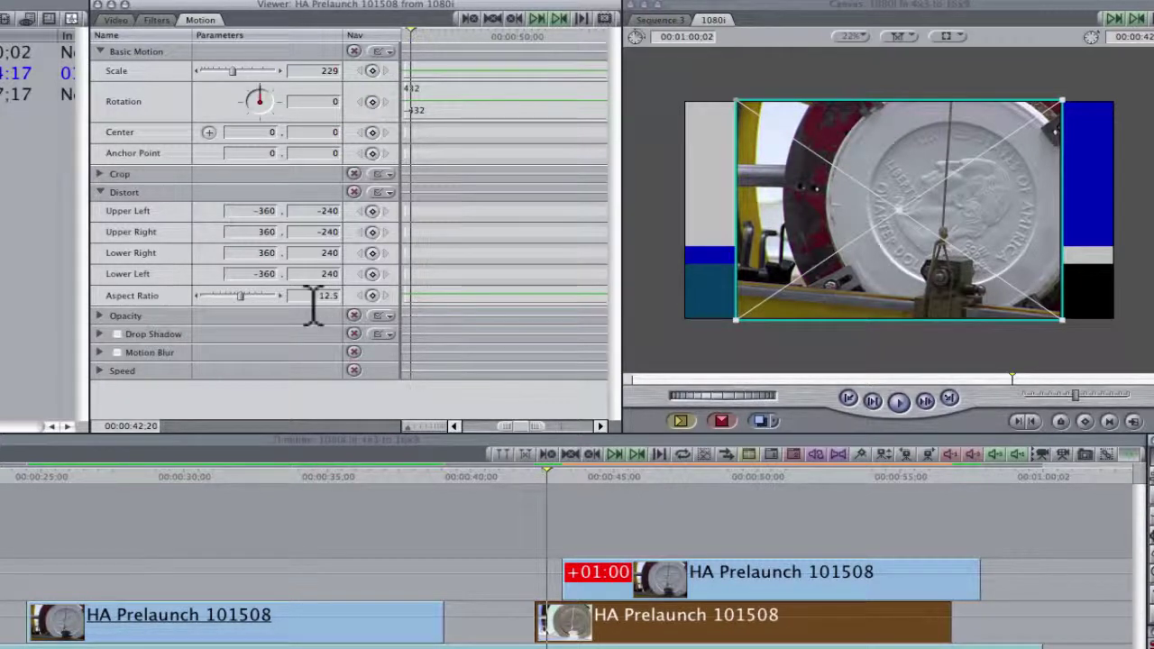
{"action": "left_click_drag", "start_coordinate": [240, 295], "coordinate": [236, 295]}
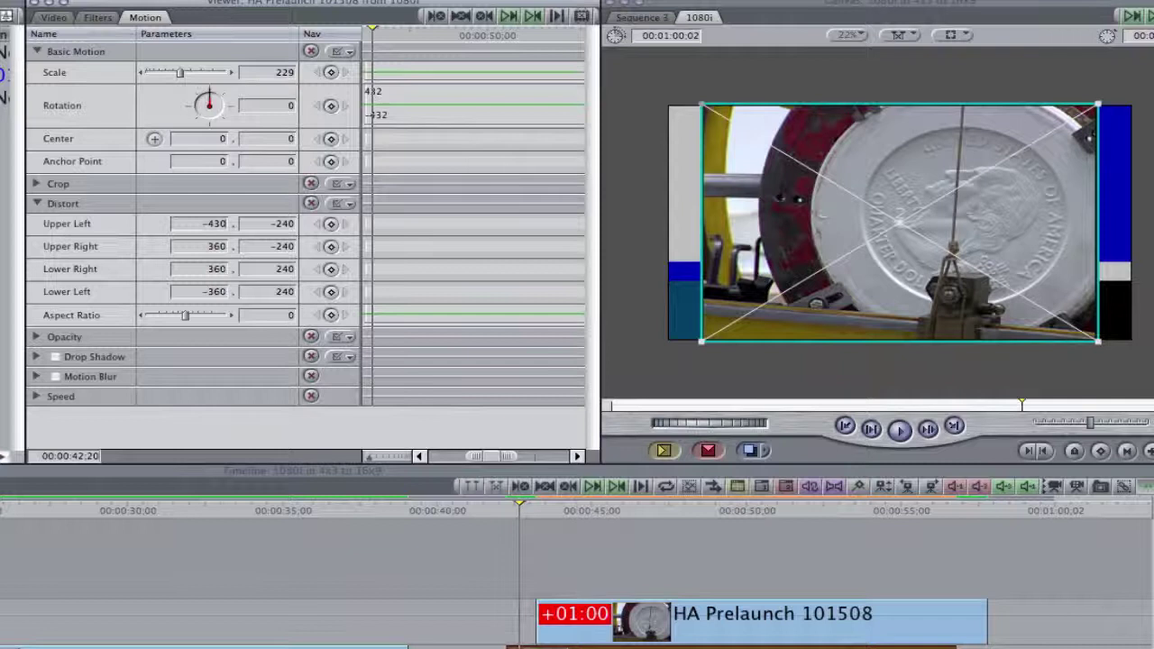
{"action": "key", "text": "Tab"}
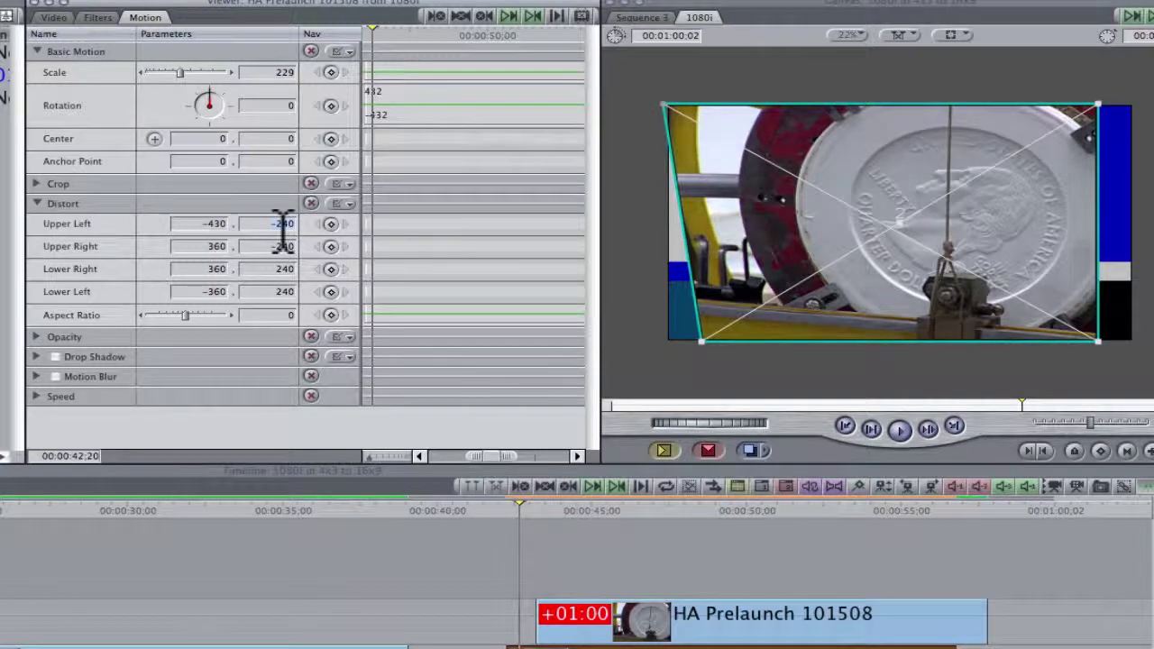
{"action": "key", "text": "Tab"}
{"action": "type", "text": "380"}
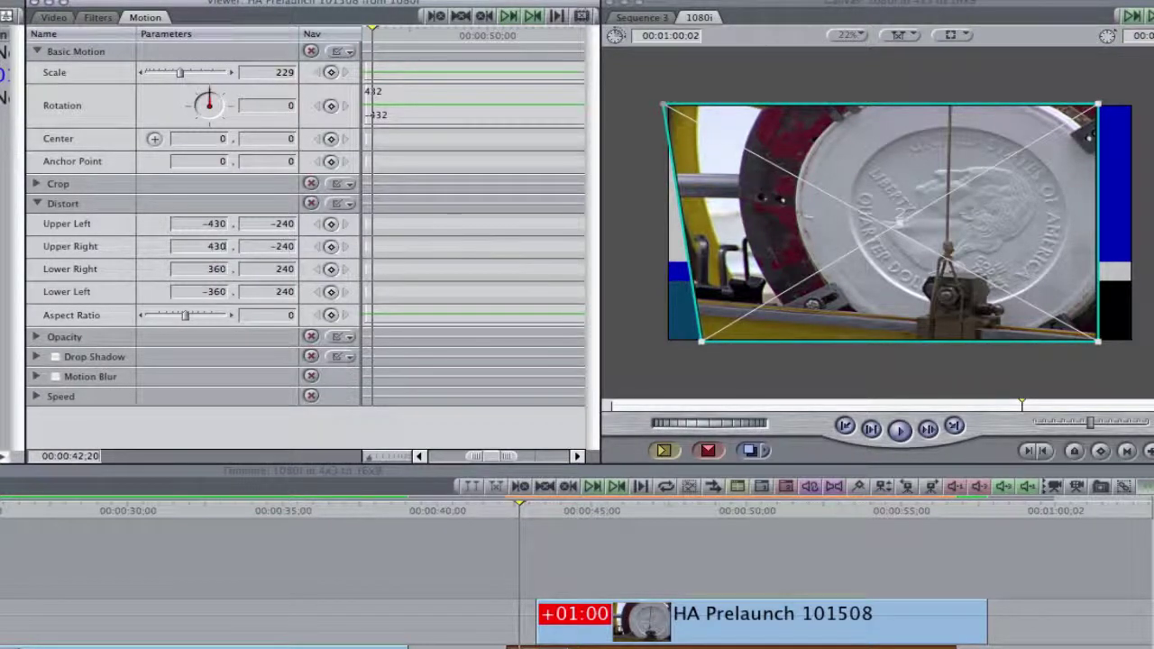
{"action": "key", "text": "Tab"}
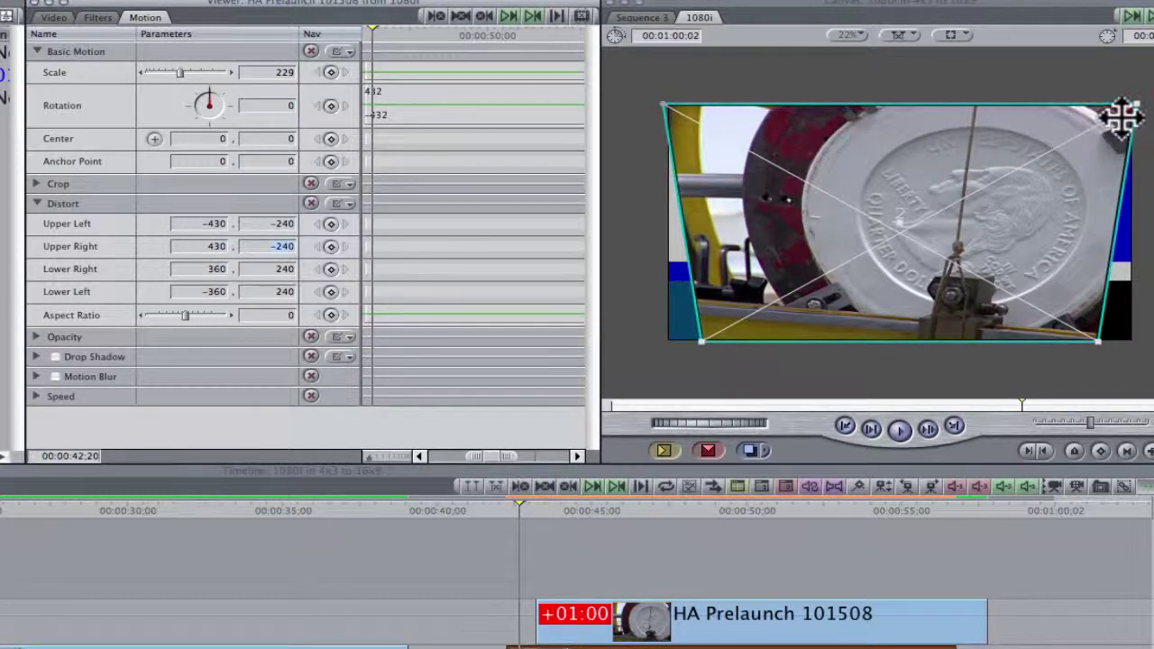
Set the lower right and lower left Distort corners' X to 430 and -430.
{"action": "left_click", "coordinate": [223, 269]}
{"action": "type", "text": "430"}
{"action": "key", "text": "Tab"}
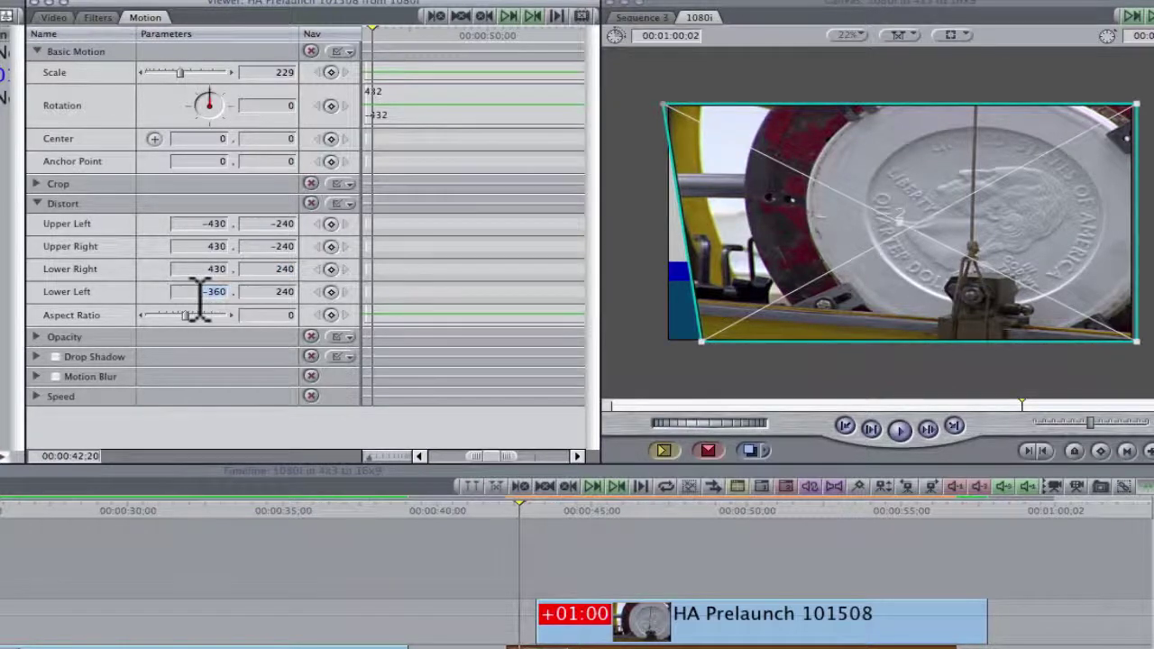
{"action": "type", "text": "-"}
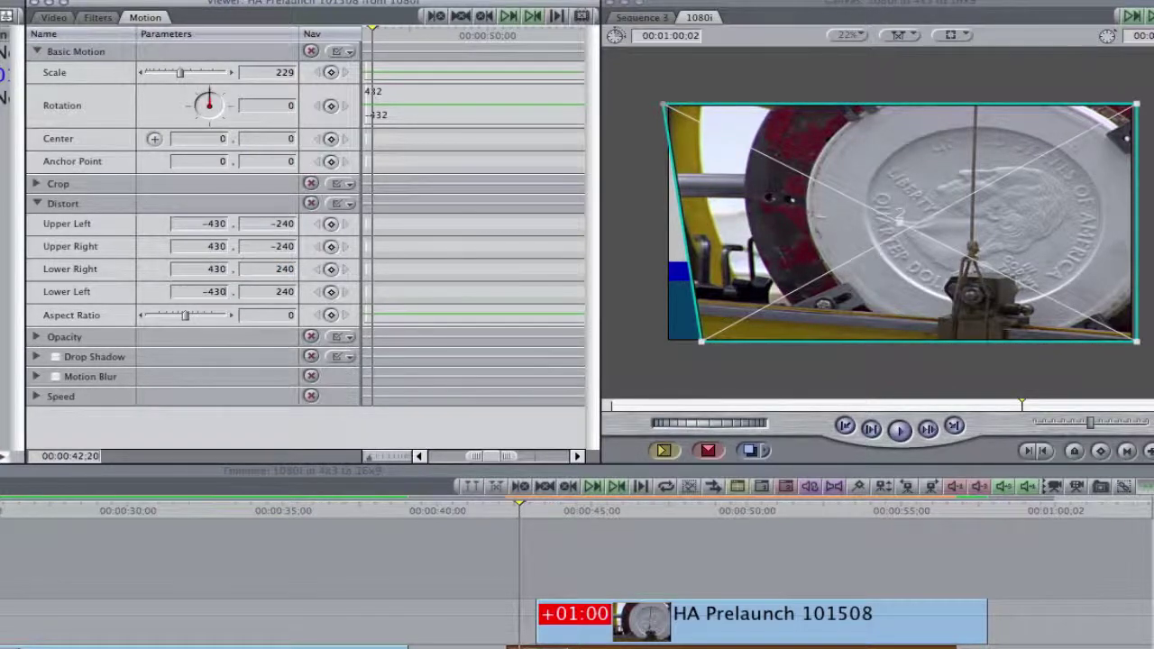
{"action": "type", "text": "430"}
{"action": "key", "text": "Tab"}
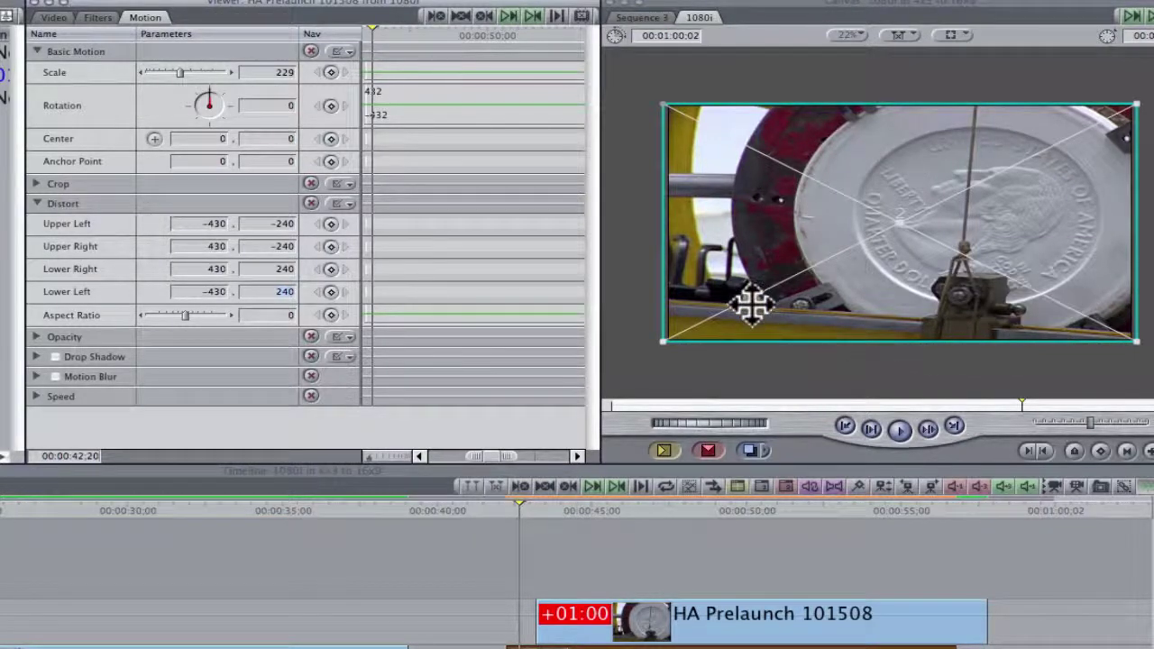
Park the playhead at 00:00:42:20 and bring up the Effects menu's video filter categories.
{"action": "left_click", "coordinate": [564, 511]}
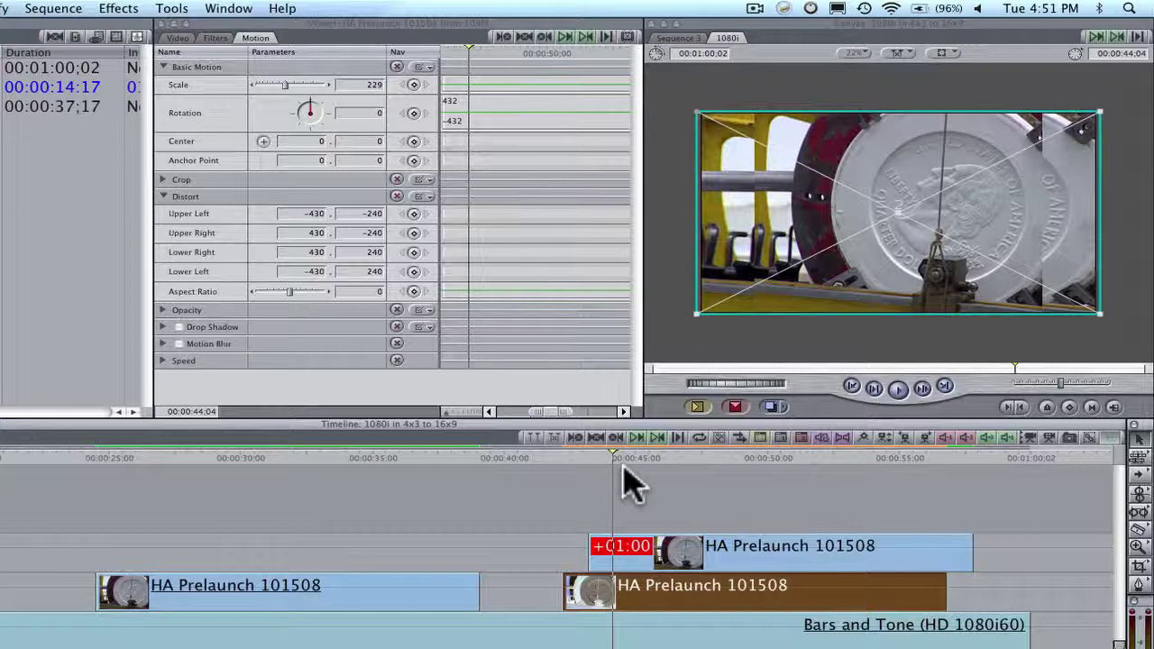
{"action": "left_click", "coordinate": [574, 460]}
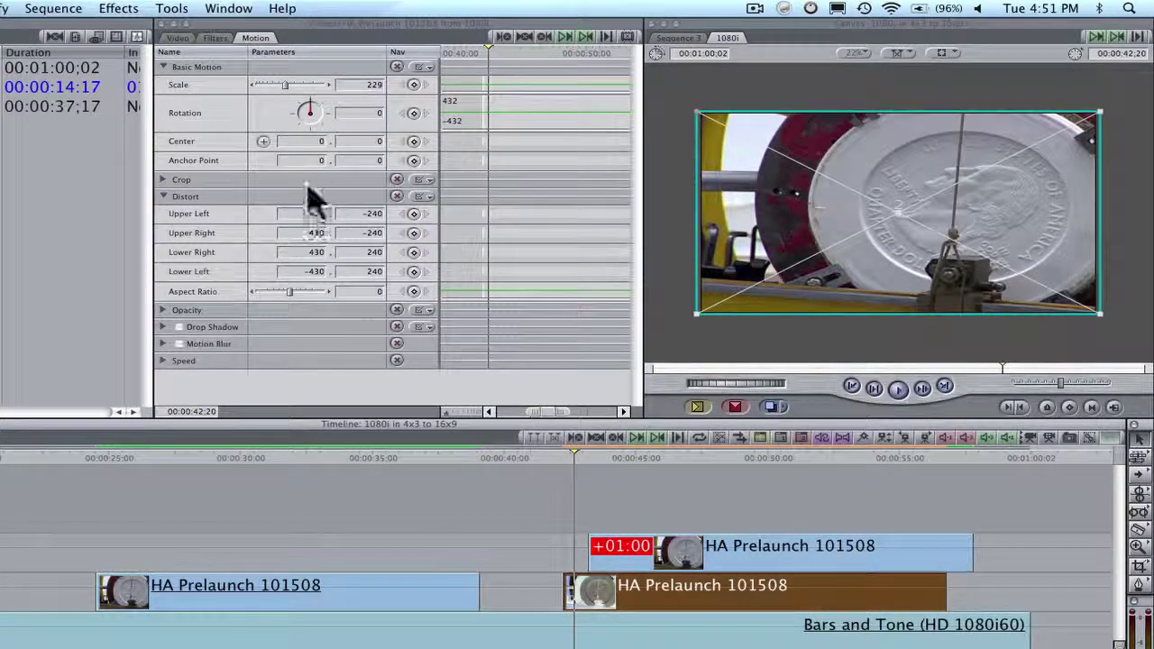
{"action": "left_click", "coordinate": [125, 9]}
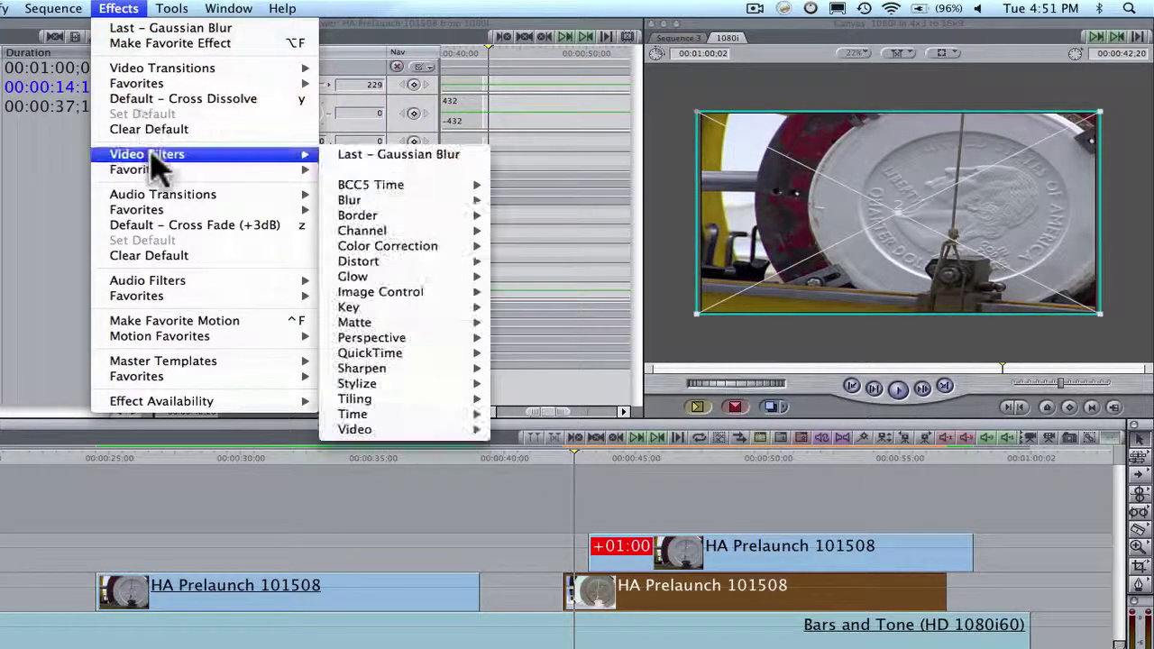
Apply a Gaussian Blur to the stretched clip and raise its Radius to 20.
{"action": "mouse_move", "coordinate": [377, 188]}
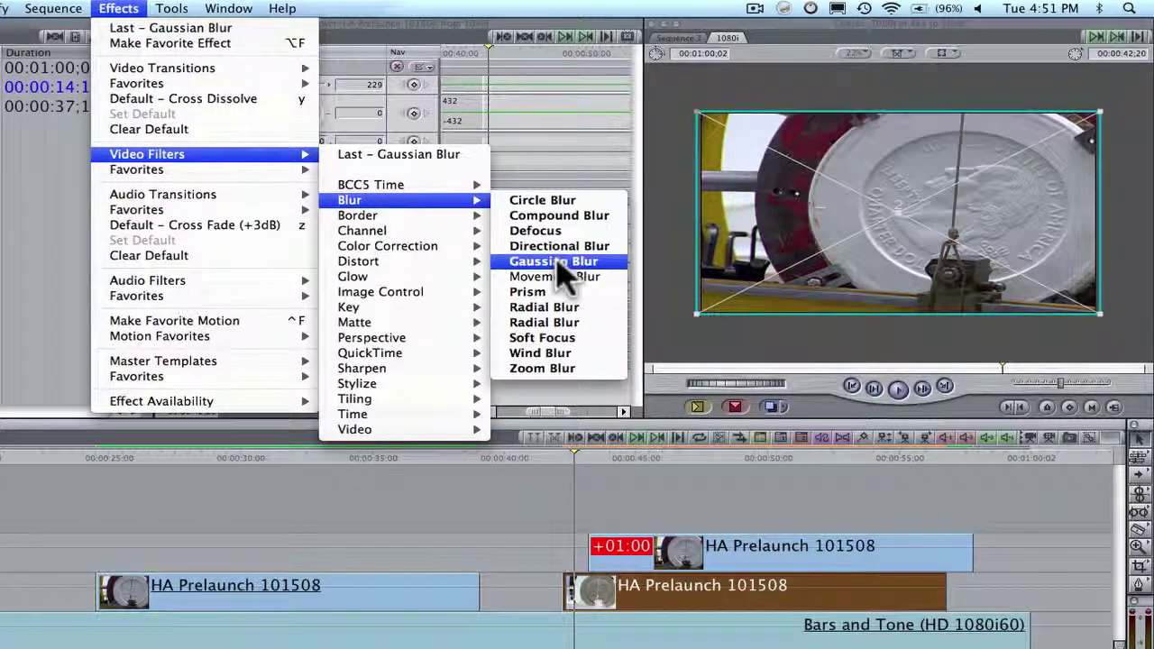
{"action": "left_click", "coordinate": [559, 261]}
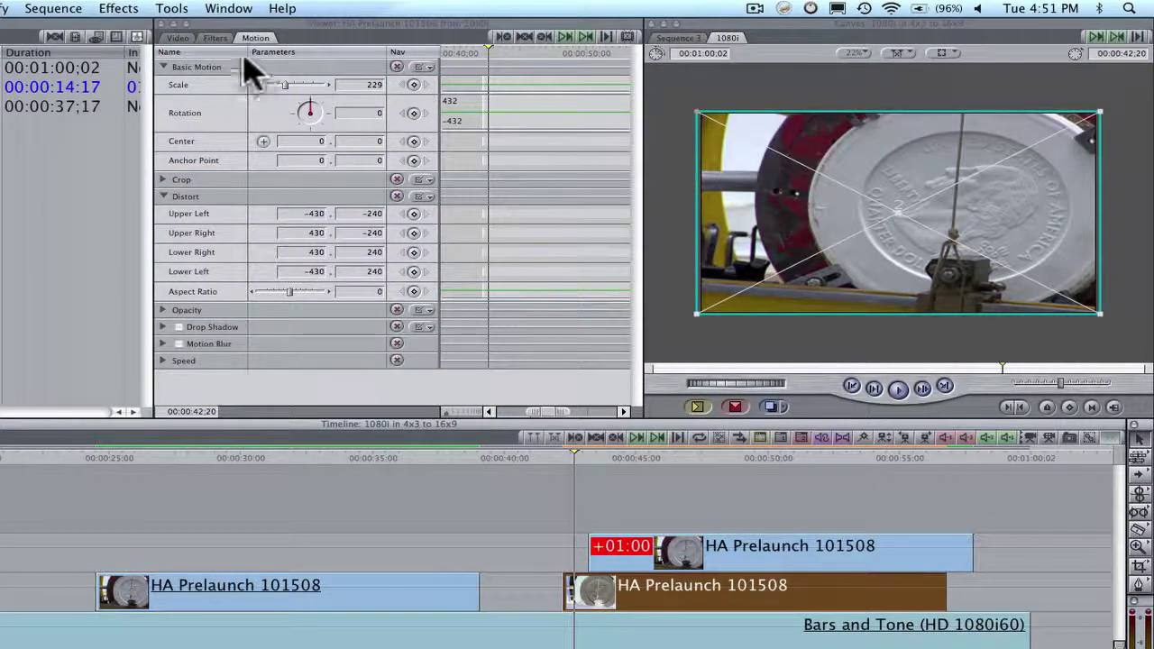
{"action": "left_click", "coordinate": [214, 39]}
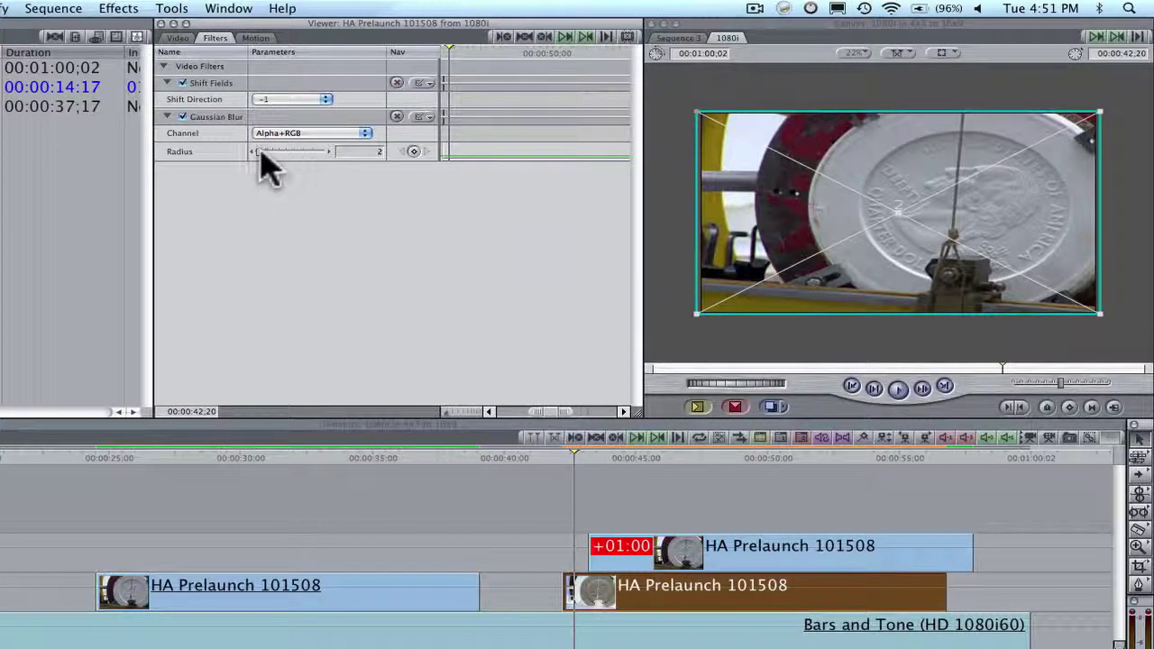
{"action": "left_click_drag", "start_coordinate": [261, 152], "coordinate": [281, 153]}
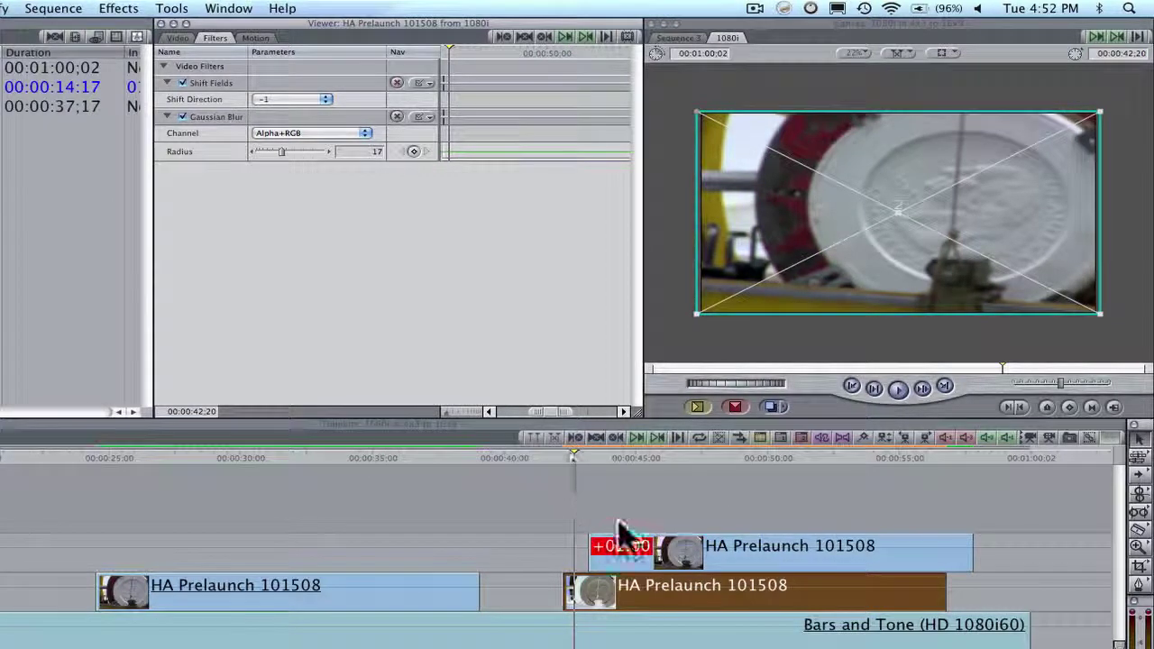
{"action": "left_click_drag", "start_coordinate": [282, 151], "coordinate": [286, 152]}
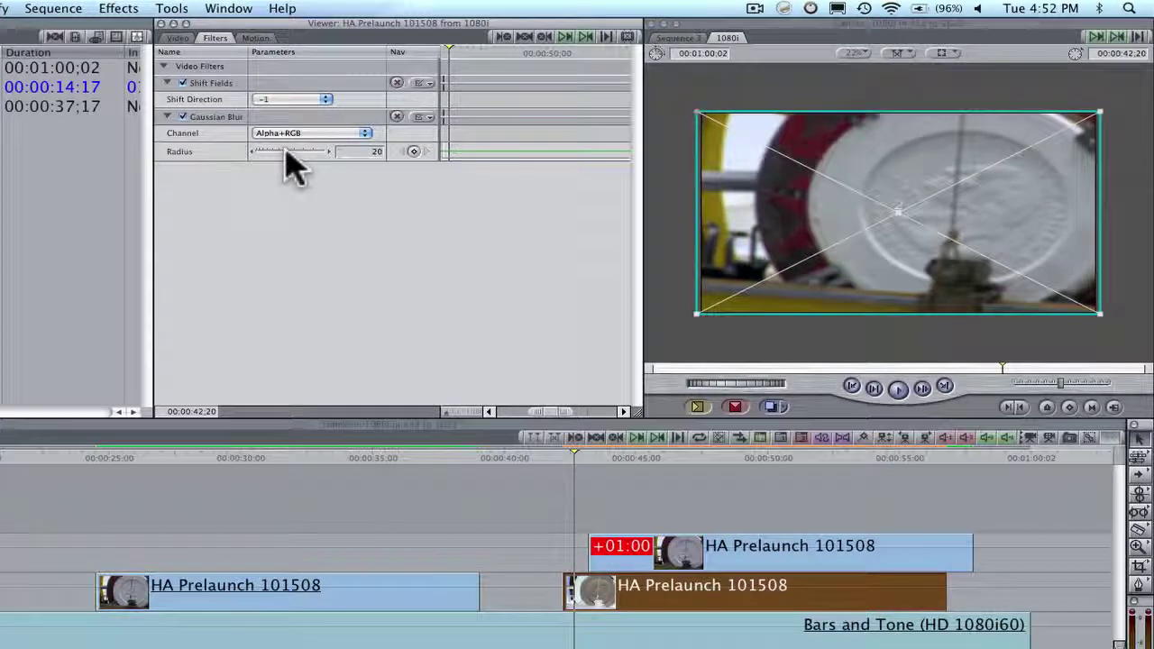
Drag the upper 4x3 HA Prelaunch clip into sync with the blurred background clip.
{"action": "left_click", "coordinate": [618, 458]}
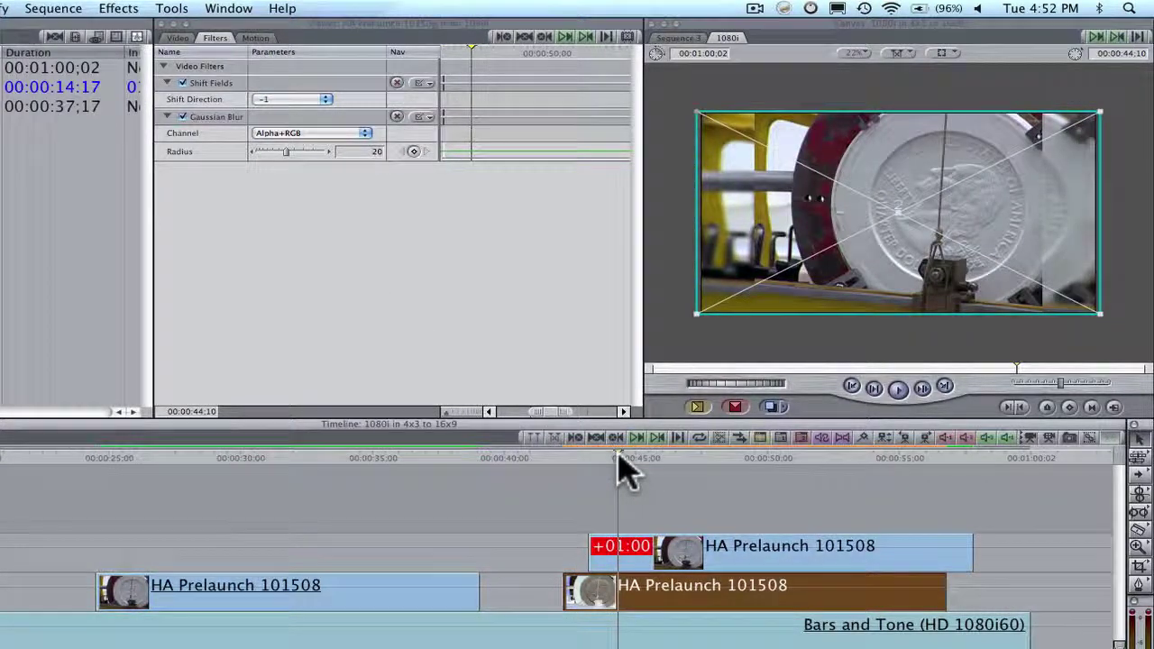
{"action": "left_click", "coordinate": [667, 551]}
{"action": "left_click_drag", "start_coordinate": [668, 552], "coordinate": [636, 544]}
{"action": "mouse_move", "coordinate": [598, 463]}
{"action": "left_mouse_down"}
{"action": "mouse_move", "coordinate": [582, 467]}
{"action": "mouse_move", "coordinate": [592, 455]}
{"action": "left_mouse_up"}
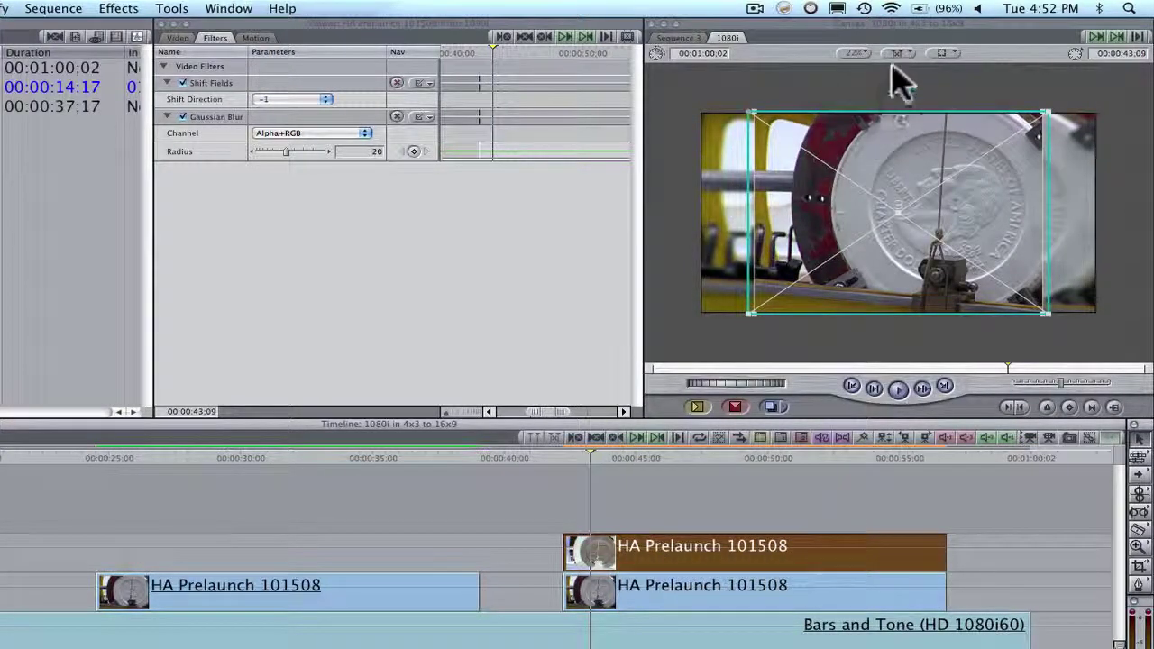
Set the Canvas View to Image and scrub through the composited shot to the coins.
{"action": "left_click", "coordinate": [942, 52]}
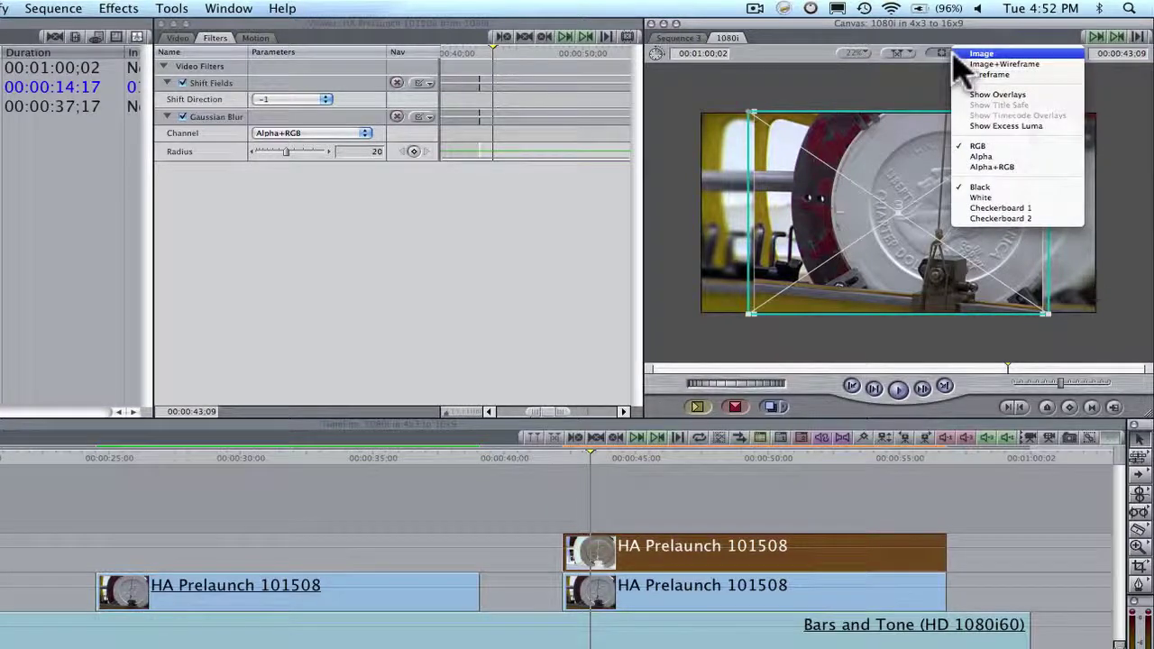
{"action": "left_click", "coordinate": [956, 56]}
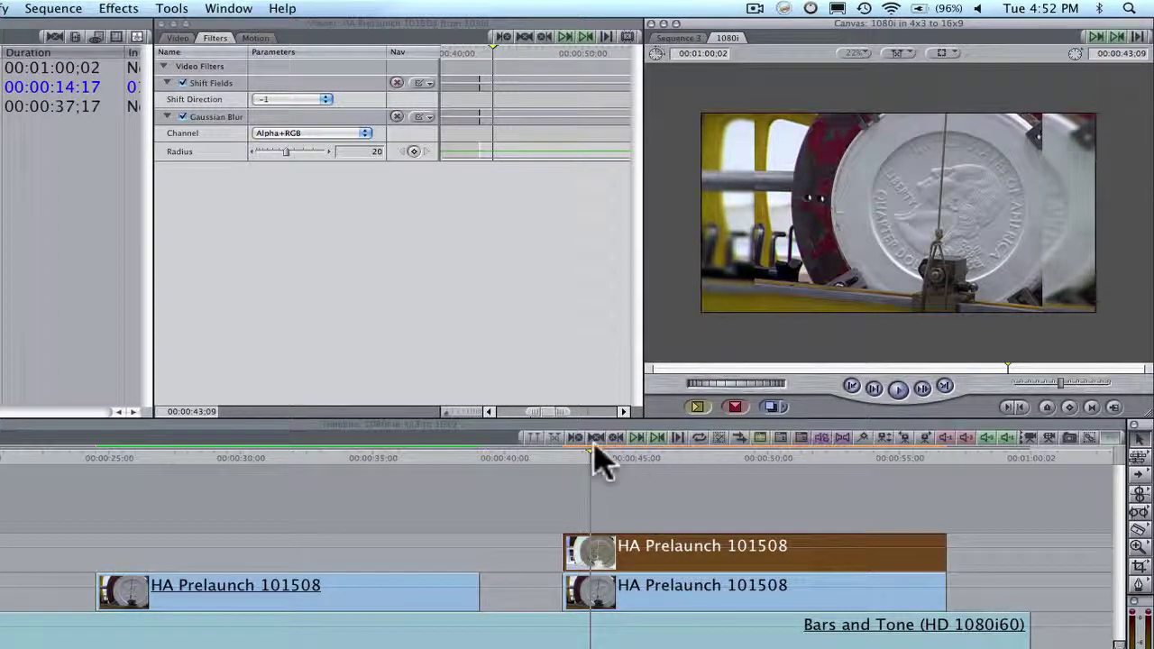
{"action": "left_click_drag", "start_coordinate": [604, 458], "coordinate": [689, 457]}
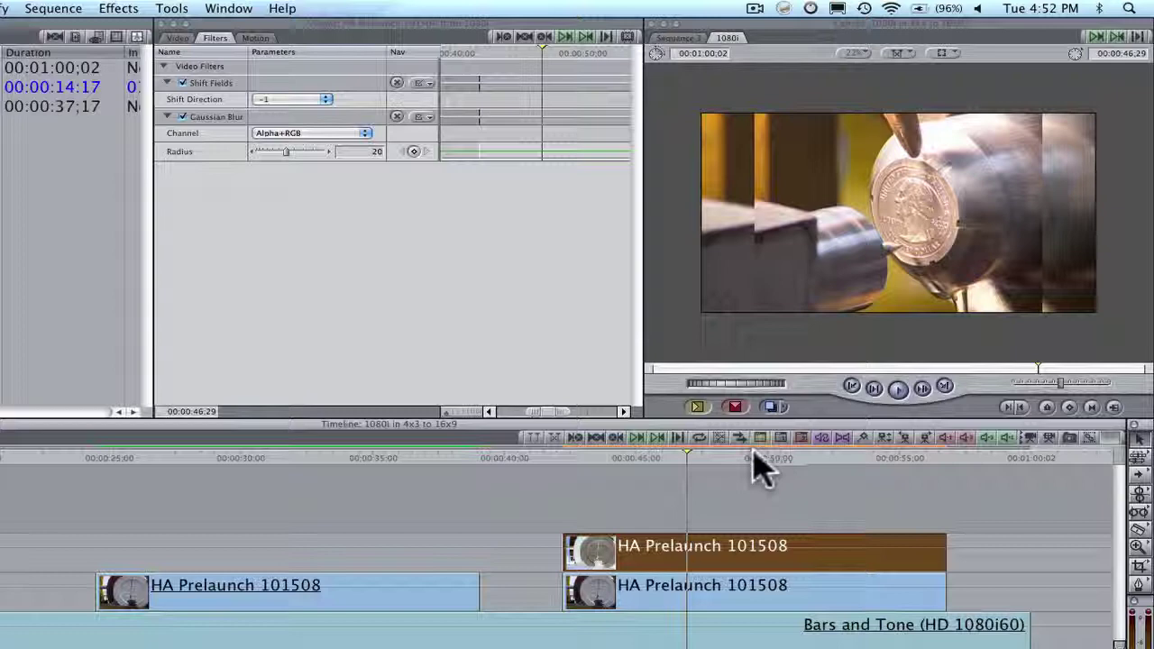
{"action": "left_click_drag", "start_coordinate": [760, 466], "coordinate": [850, 463]}
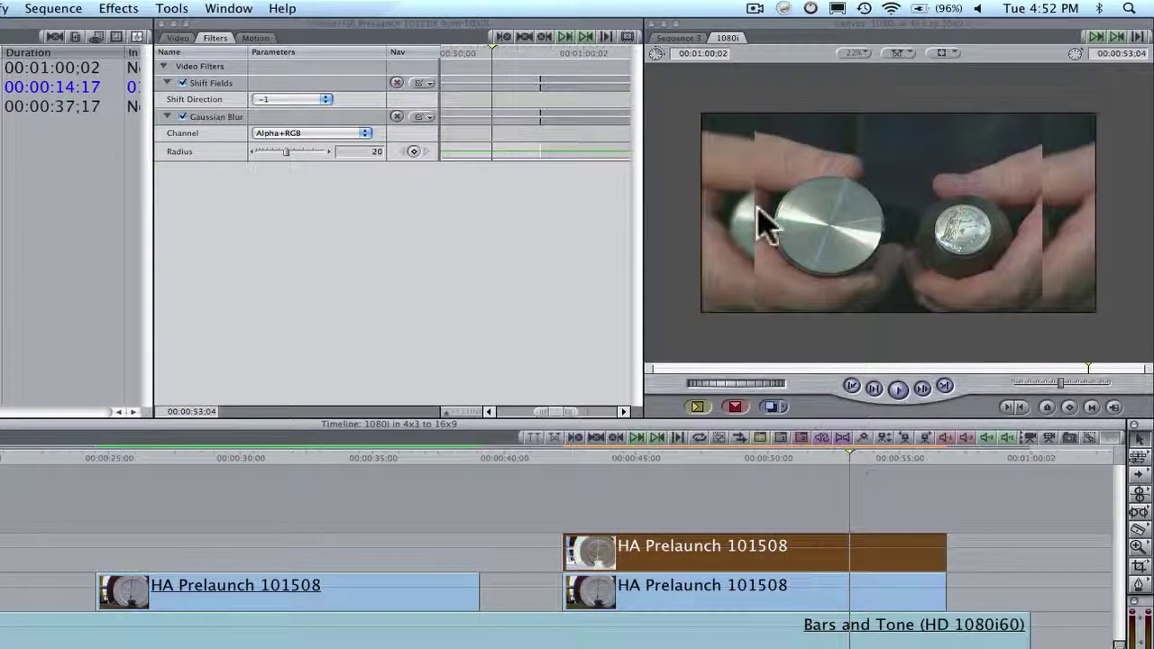
Set the V1 background clip's Gaussian Blur Radius to 100 and scrub back to review it.
{"action": "double_click", "coordinate": [713, 606]}
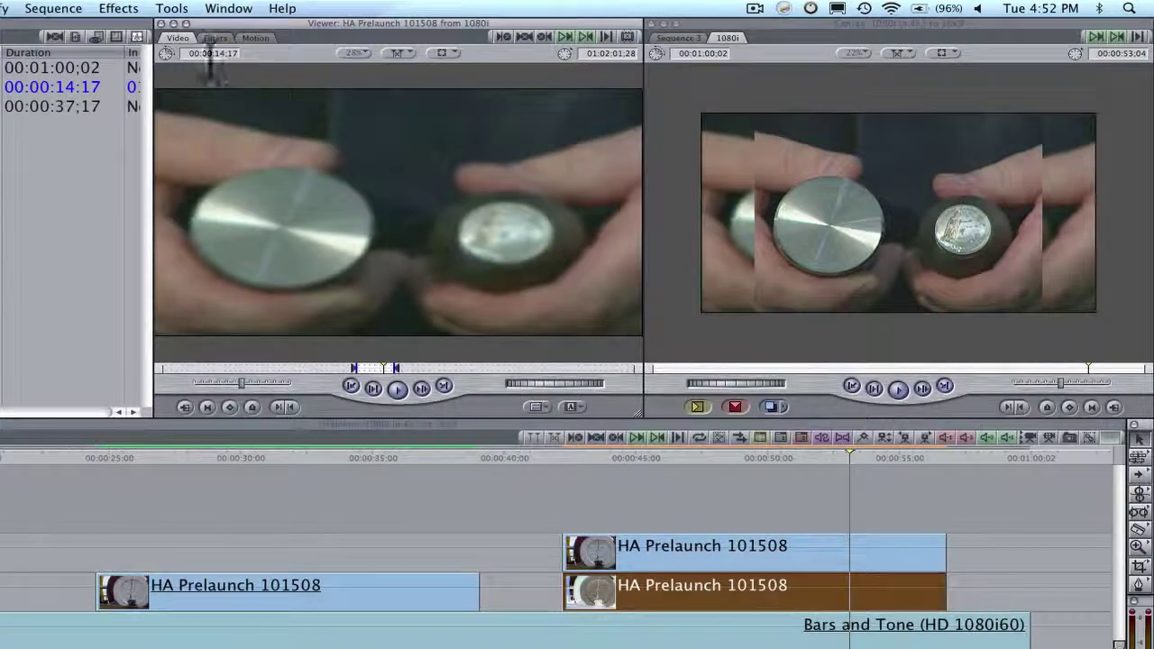
{"action": "left_click", "coordinate": [216, 39]}
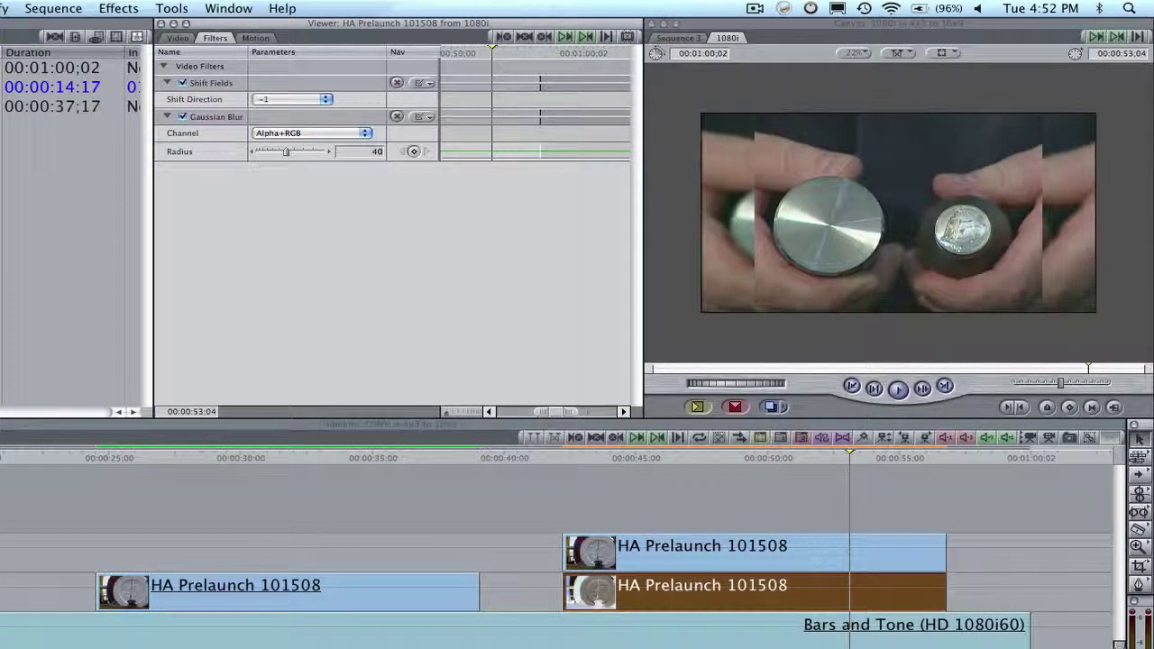
{"action": "key", "text": "Return"}
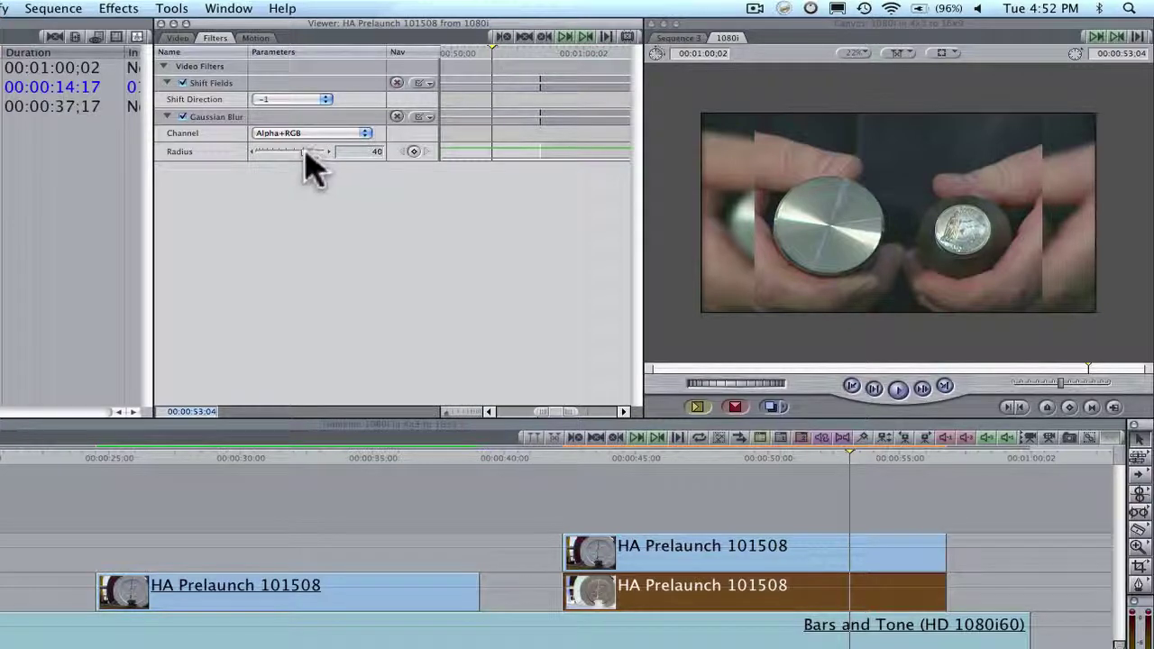
{"action": "left_click_drag", "start_coordinate": [304, 151], "coordinate": [324, 151]}
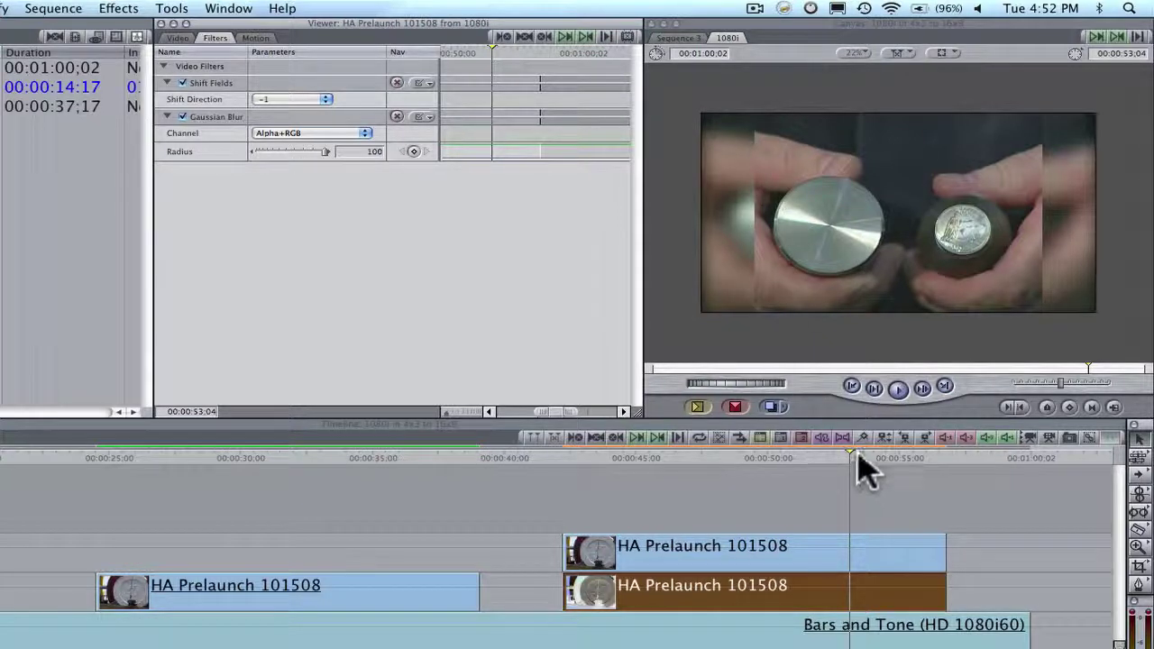
{"action": "left_click_drag", "start_coordinate": [857, 464], "coordinate": [738, 462]}
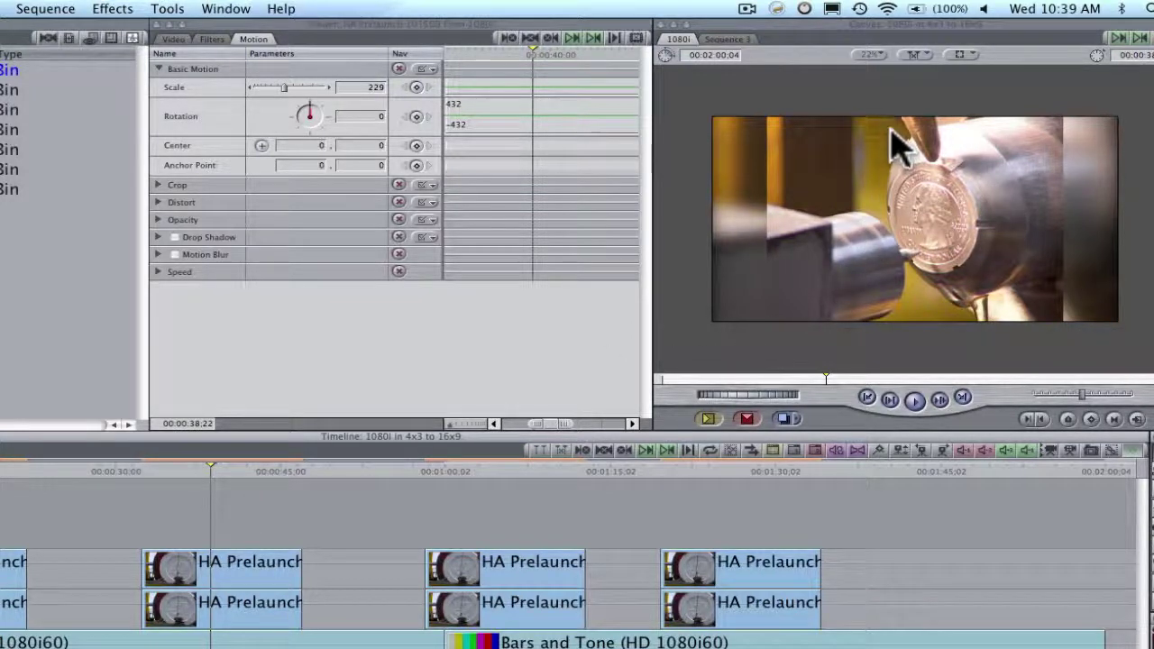
Set Crop Left, Right, Top and Bottom to 2 on the upper HA Prelaunch clip.
{"action": "double_click", "coordinate": [255, 575]}
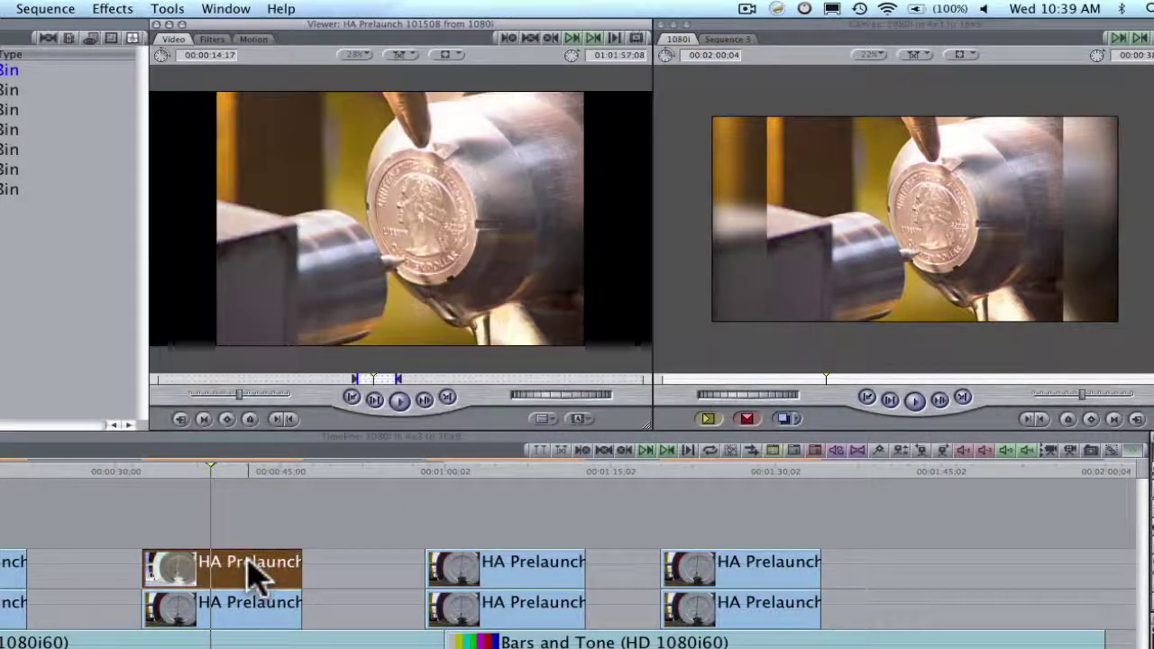
{"action": "left_click", "coordinate": [254, 39]}
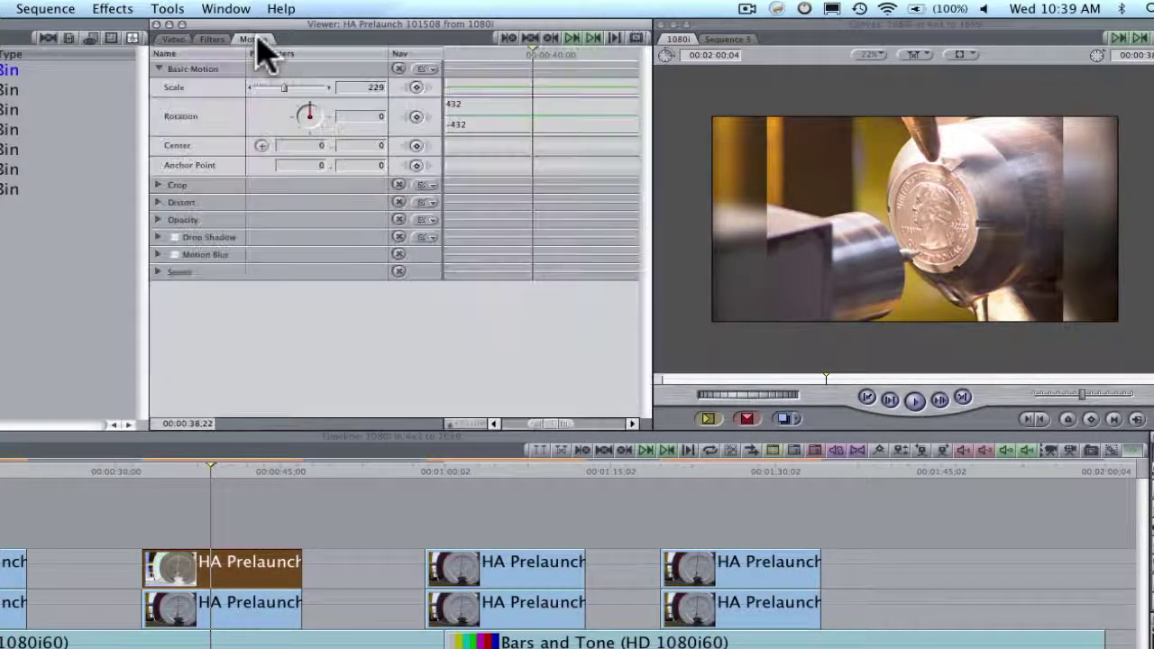
{"action": "left_click", "coordinate": [359, 88]}
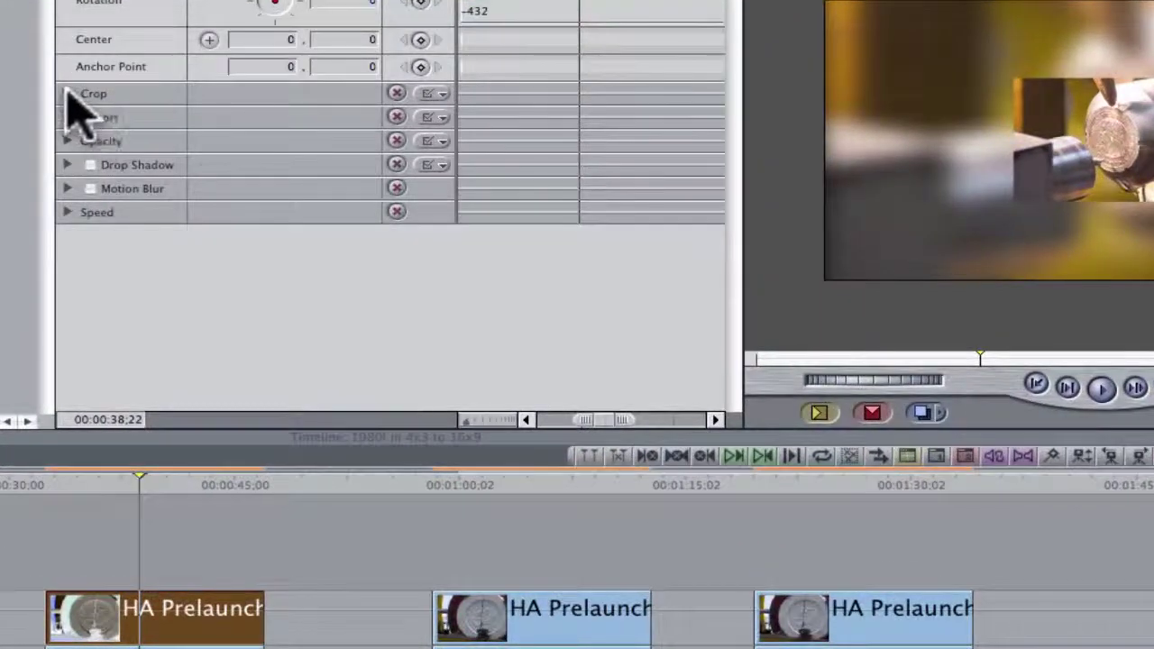
{"action": "left_click", "coordinate": [157, 185]}
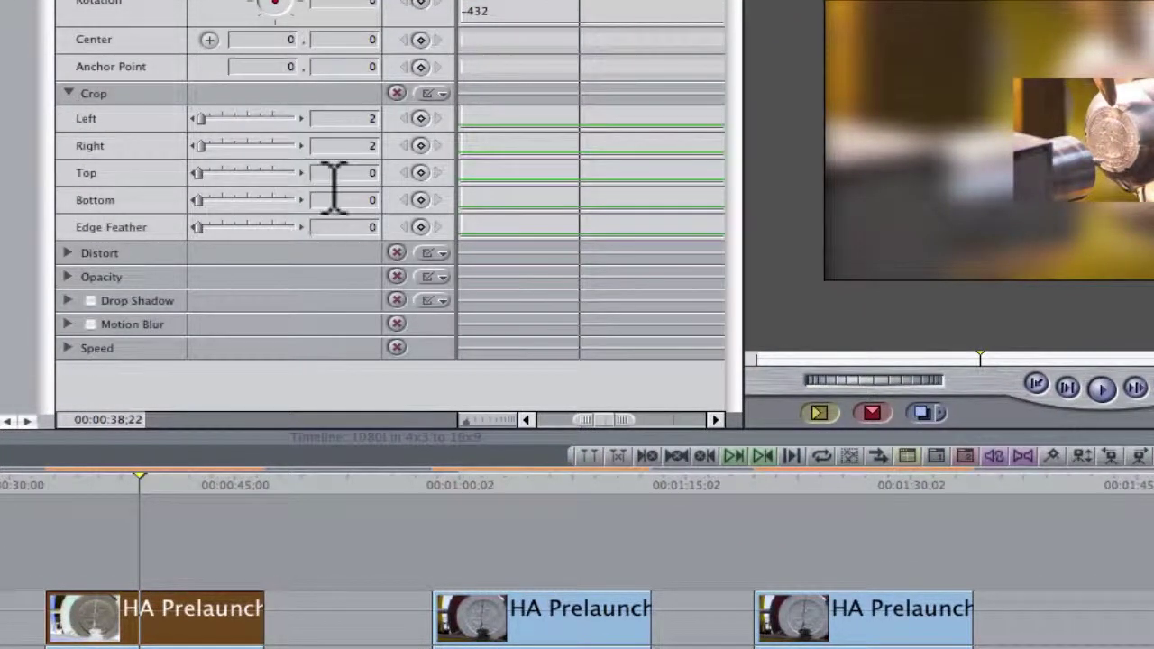
{"action": "type", "text": "2"}
{"action": "key", "text": "Tab"}
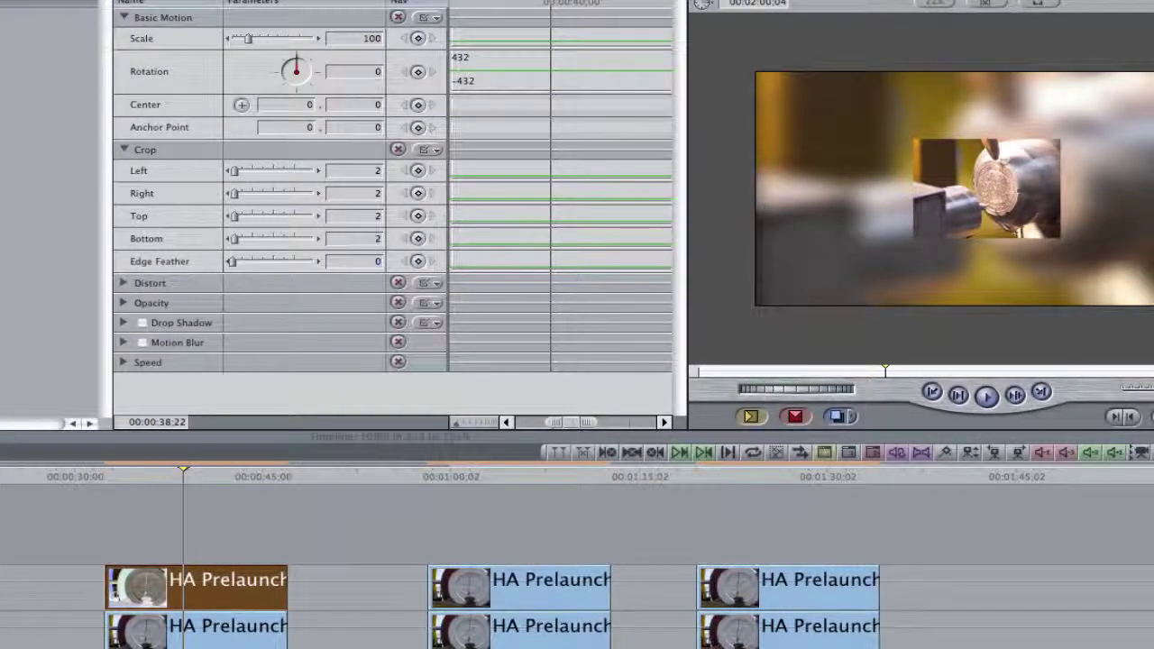
{"action": "left_click", "coordinate": [185, 492]}
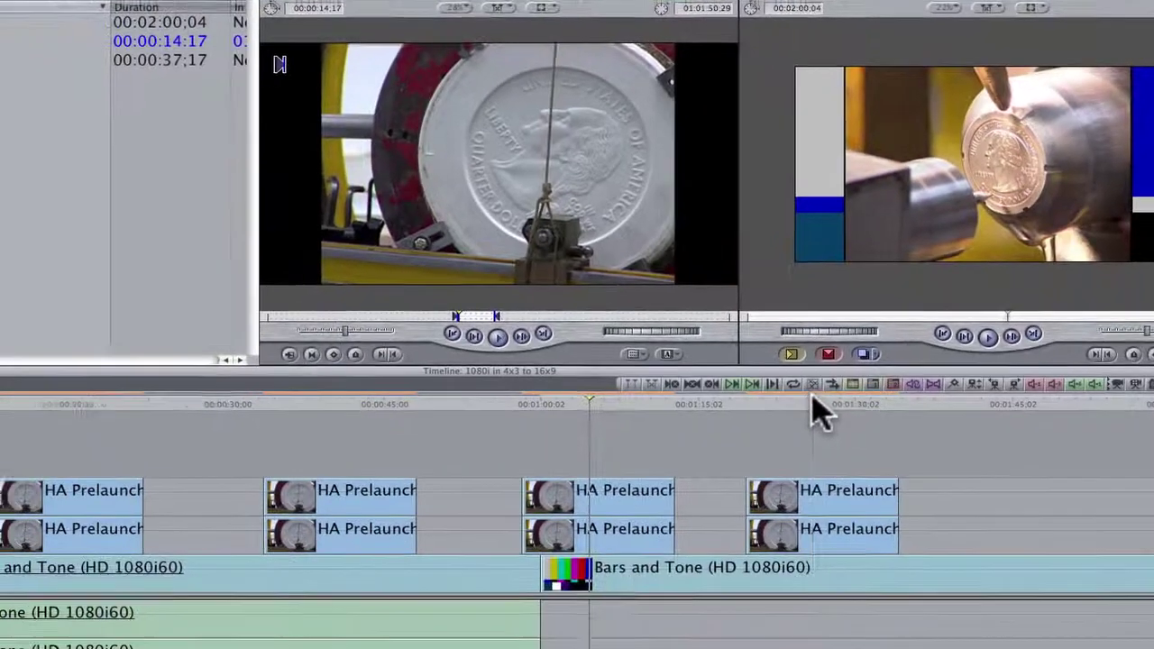
Open the Favorites effects bin in its own window.
{"action": "left_click", "coordinate": [811, 403]}
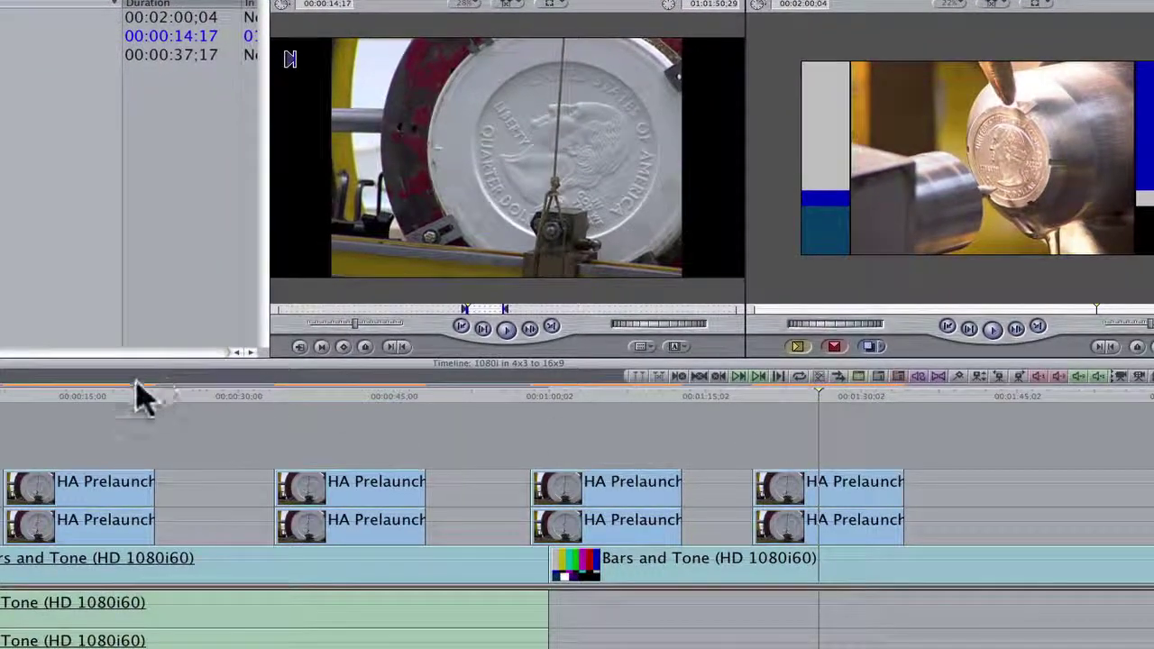
{"action": "left_click", "coordinate": [123, 397]}
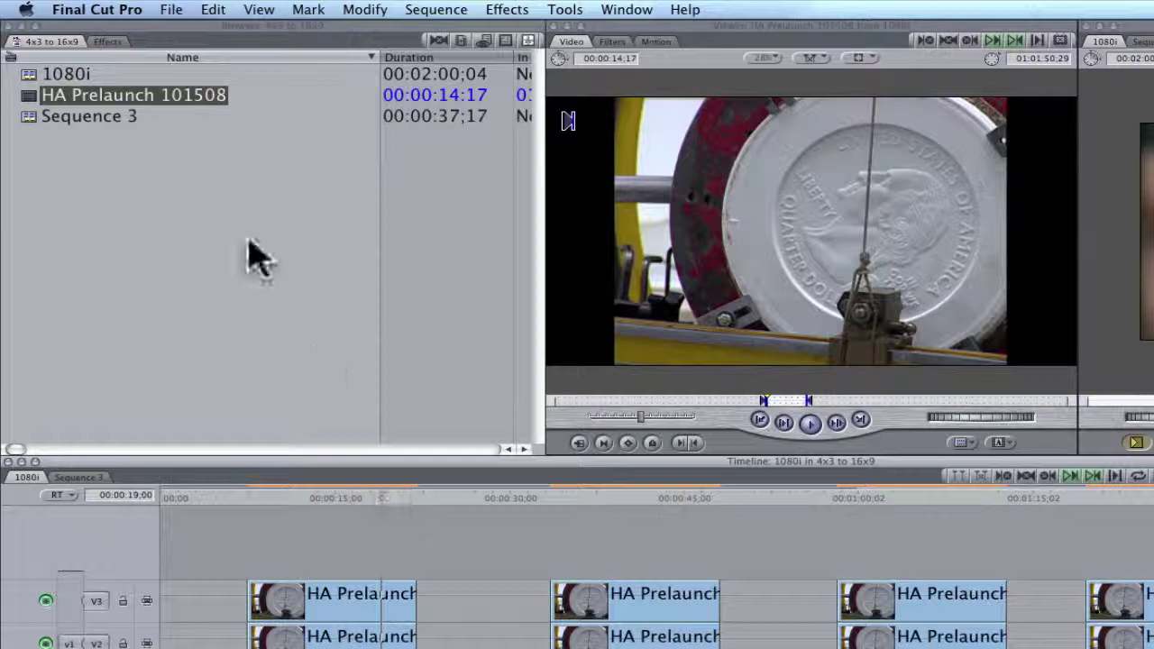
{"action": "left_click", "coordinate": [108, 42]}
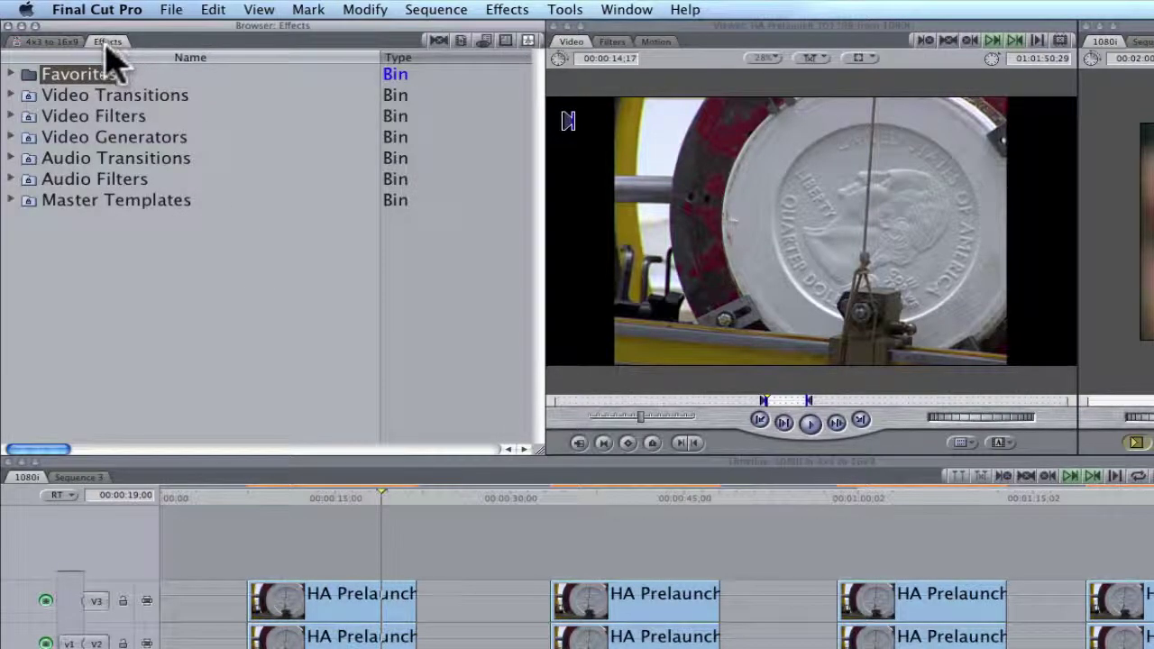
{"action": "double_click", "coordinate": [26, 78]}
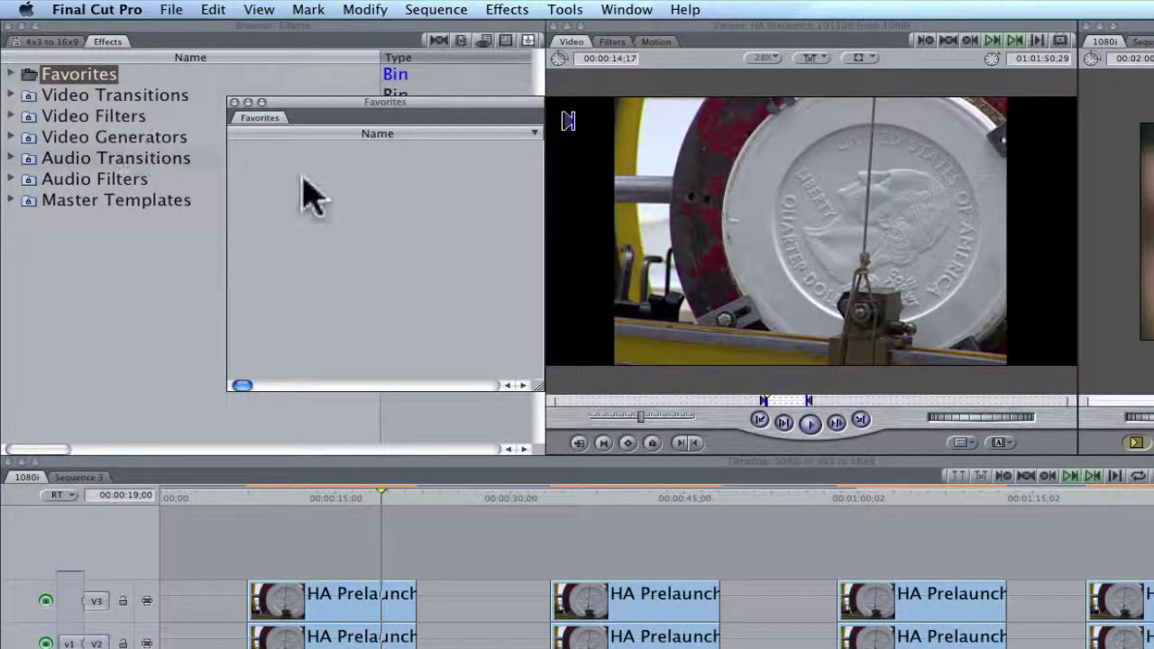
Shrink and reposition the Favorites window, then narrow the Browser so both sit side by side.
{"action": "left_click_drag", "start_coordinate": [430, 104], "coordinate": [412, 111]}
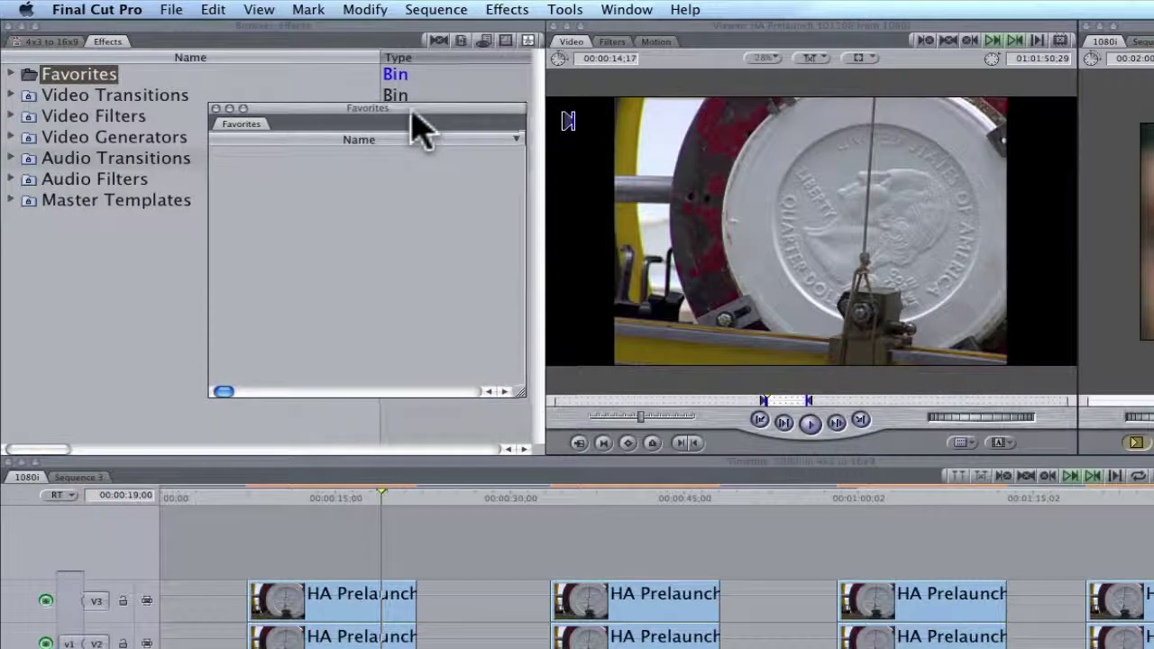
{"action": "left_click_drag", "start_coordinate": [520, 392], "coordinate": [451, 296]}
{"action": "left_click_drag", "start_coordinate": [310, 108], "coordinate": [400, 61]}
{"action": "left_click", "coordinate": [496, 346]}
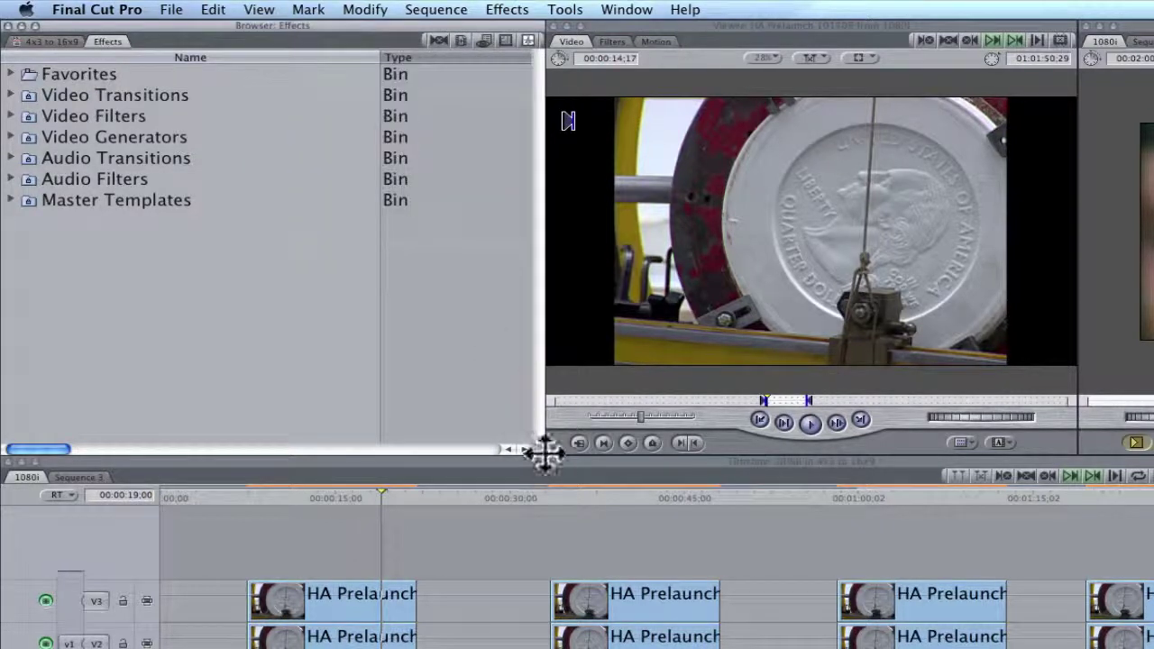
{"action": "left_click_drag", "start_coordinate": [541, 451], "coordinate": [296, 451]}
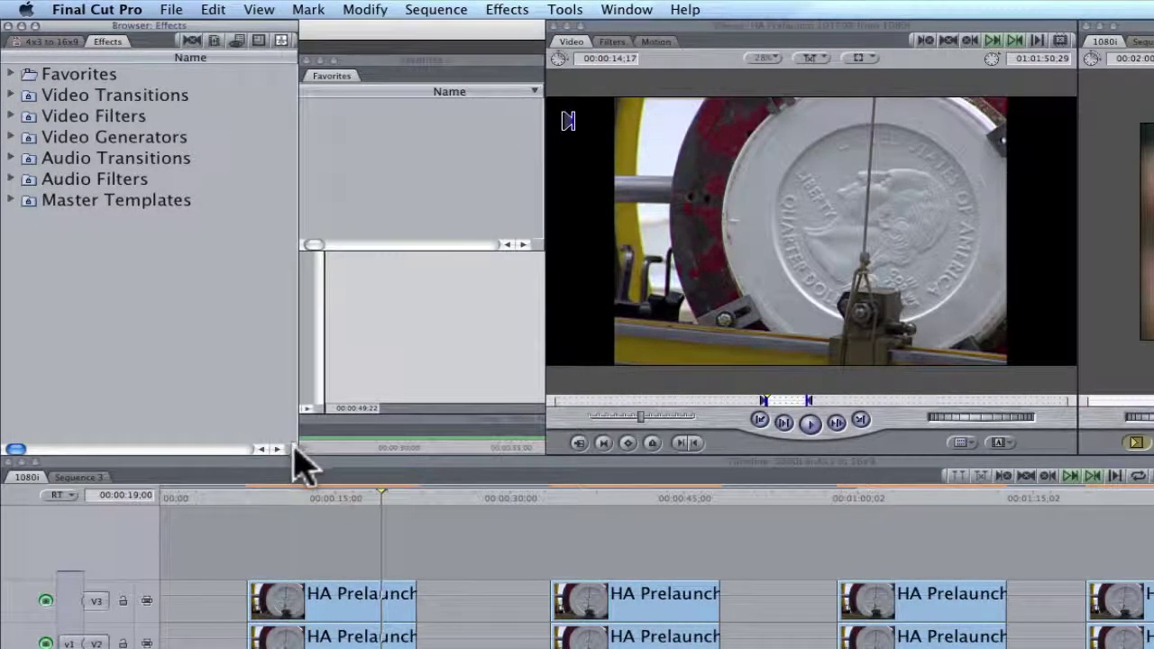
Save the upper first V3 clip's motion settings as a motion favorite.
{"action": "left_click", "coordinate": [344, 499]}
{"action": "double_click", "coordinate": [356, 597]}
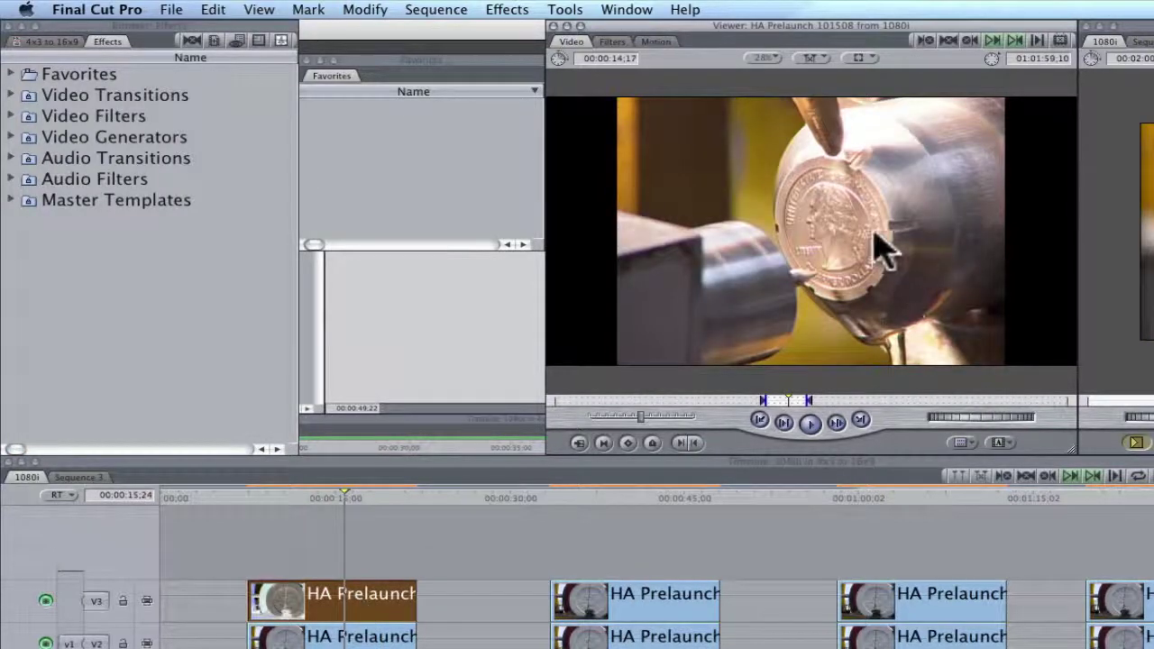
{"action": "left_click", "coordinate": [509, 10]}
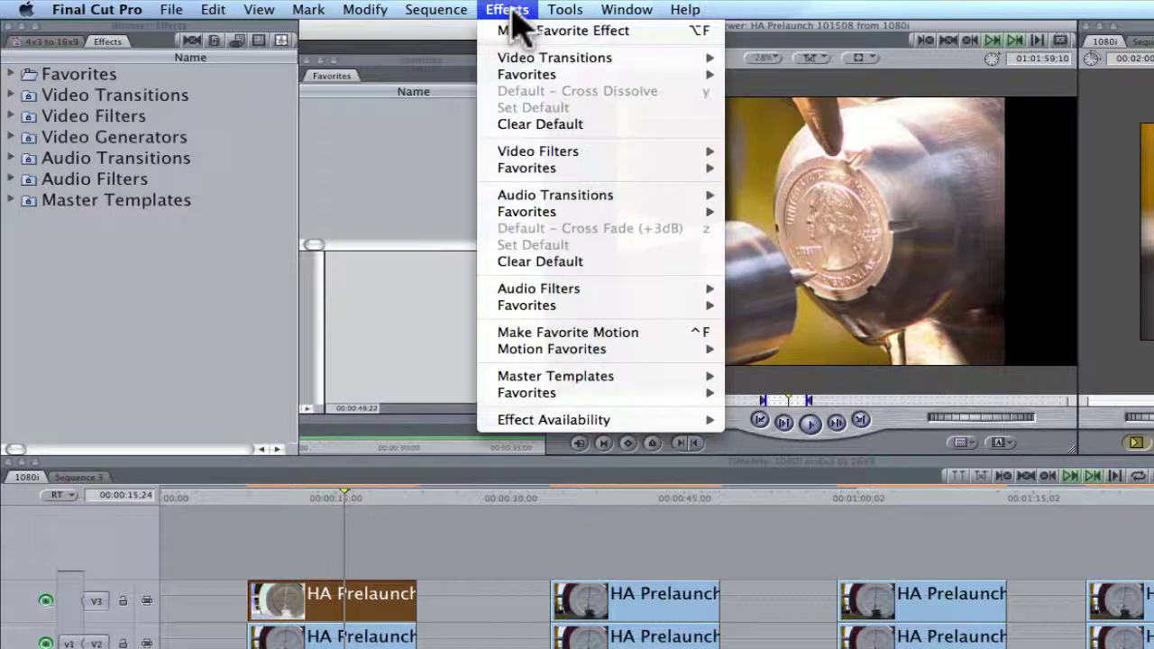
{"action": "left_click", "coordinate": [570, 333]}
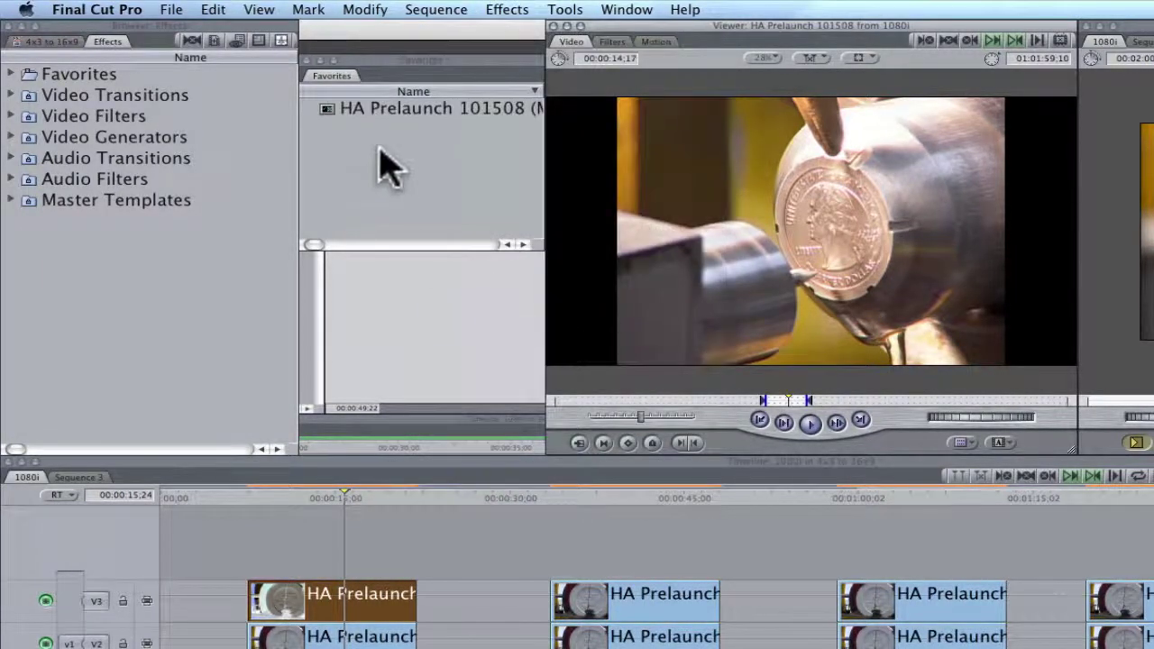
Rename the new favorite to 'crop 2 blow 229'.
{"action": "left_click", "coordinate": [403, 111]}
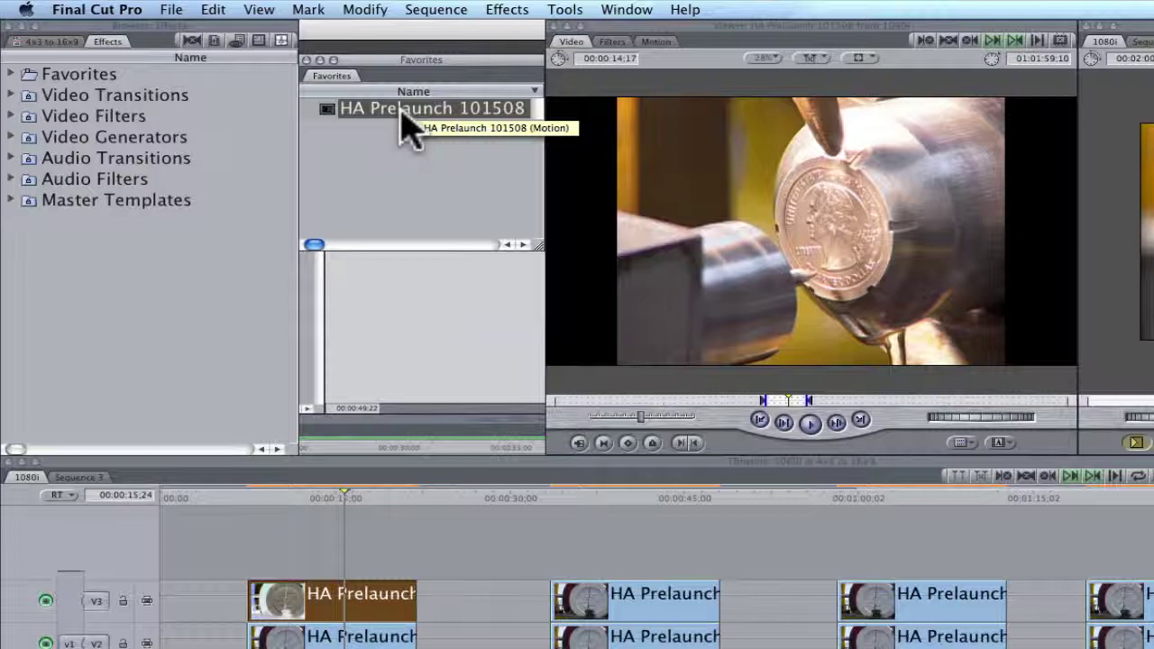
{"action": "left_click", "coordinate": [403, 112]}
{"action": "type", "text": "C"}
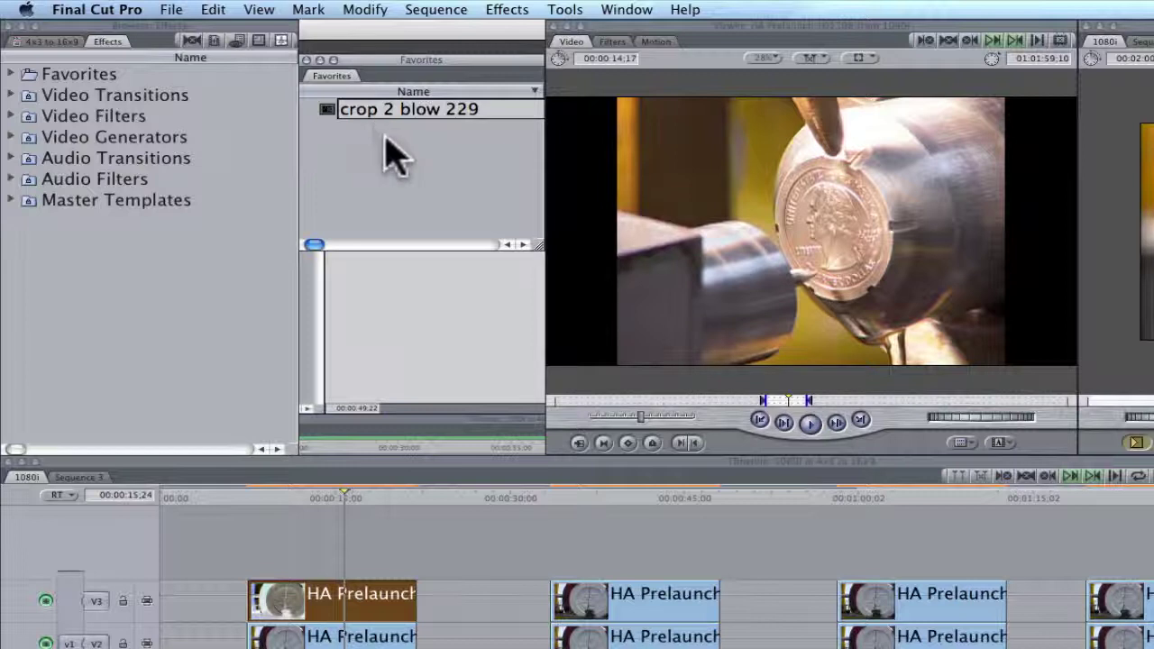
{"action": "key", "text": "Return"}
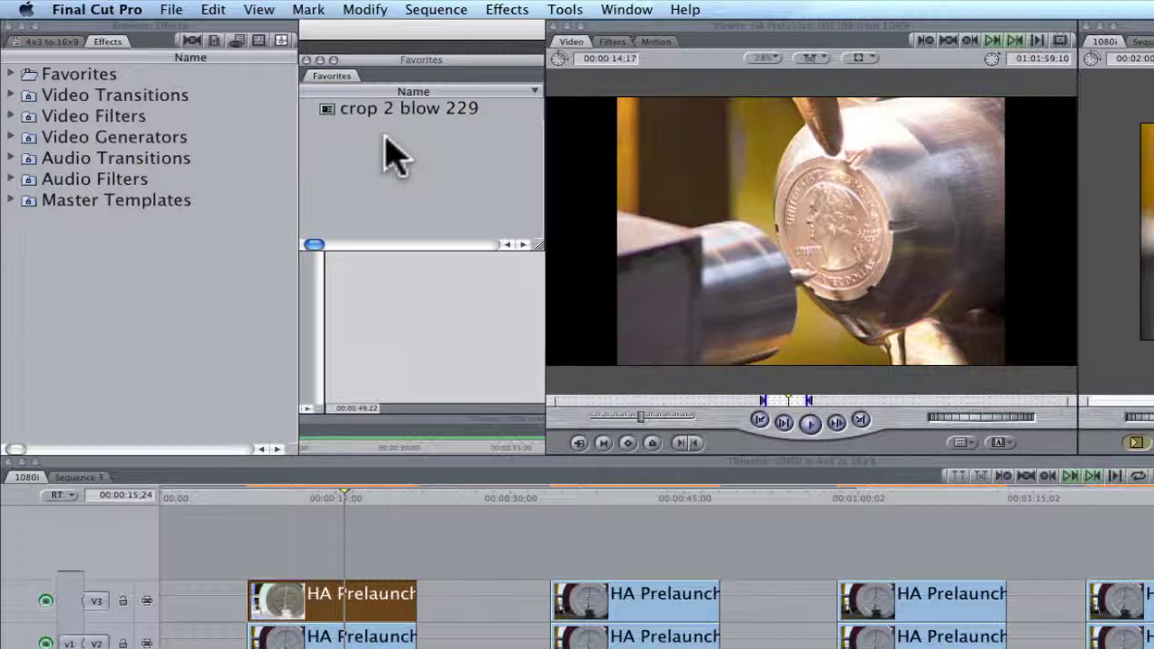
Create a new project bin named '4x3 fx'.
{"action": "left_click", "coordinate": [56, 44]}
{"action": "right_click", "coordinate": [59, 163]}
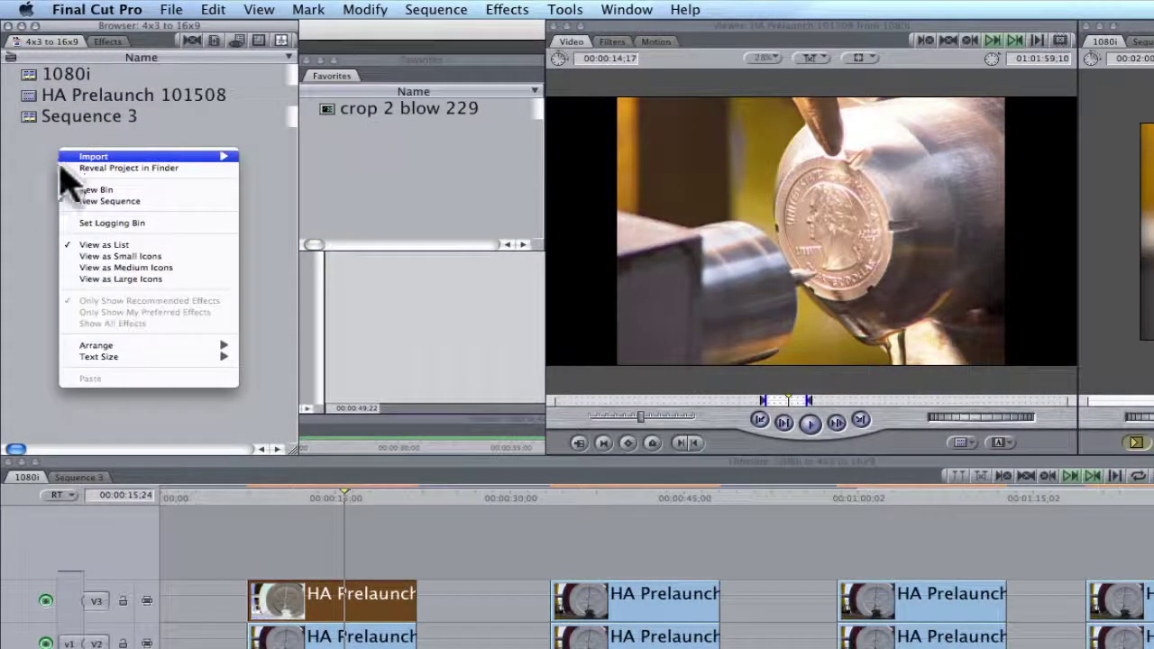
{"action": "left_click", "coordinate": [90, 189]}
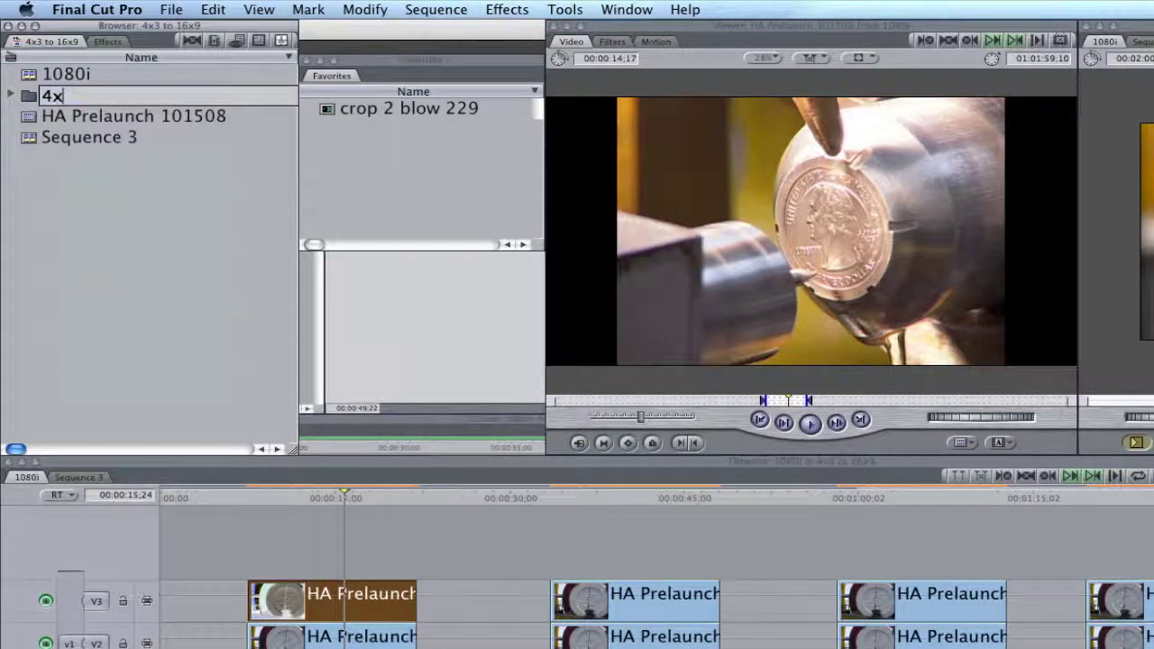
{"action": "key", "text": "Return"}
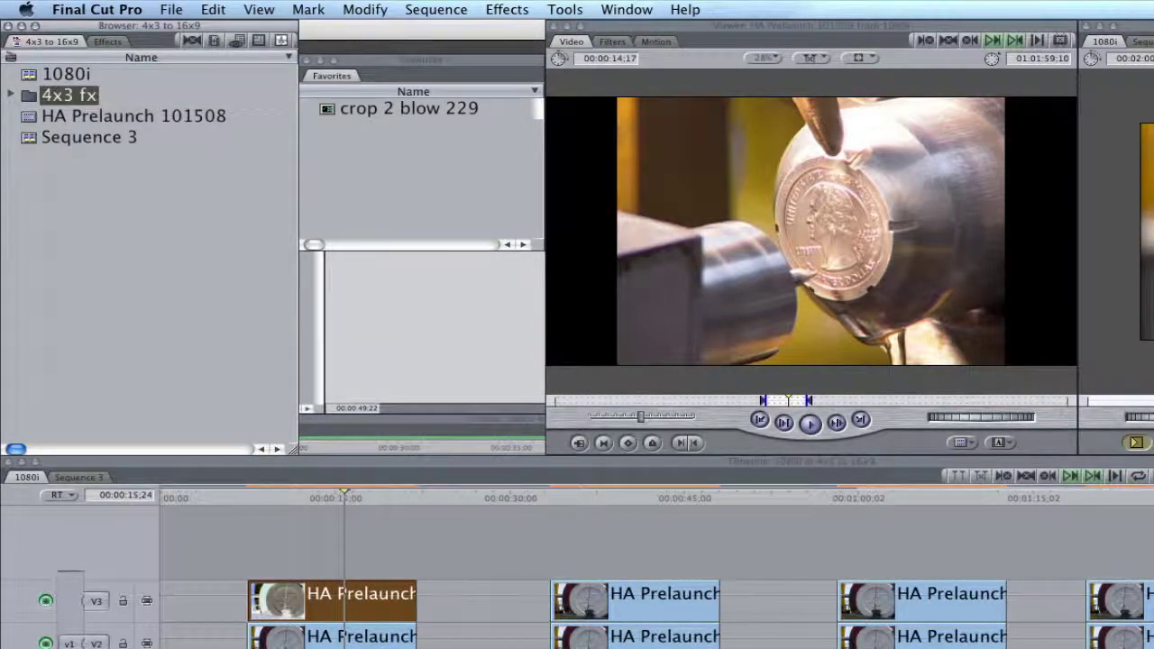
Open 4x3 fx in its own smaller window and copy the crop 2 blow 229 favorite into it.
{"action": "double_click", "coordinate": [30, 95]}
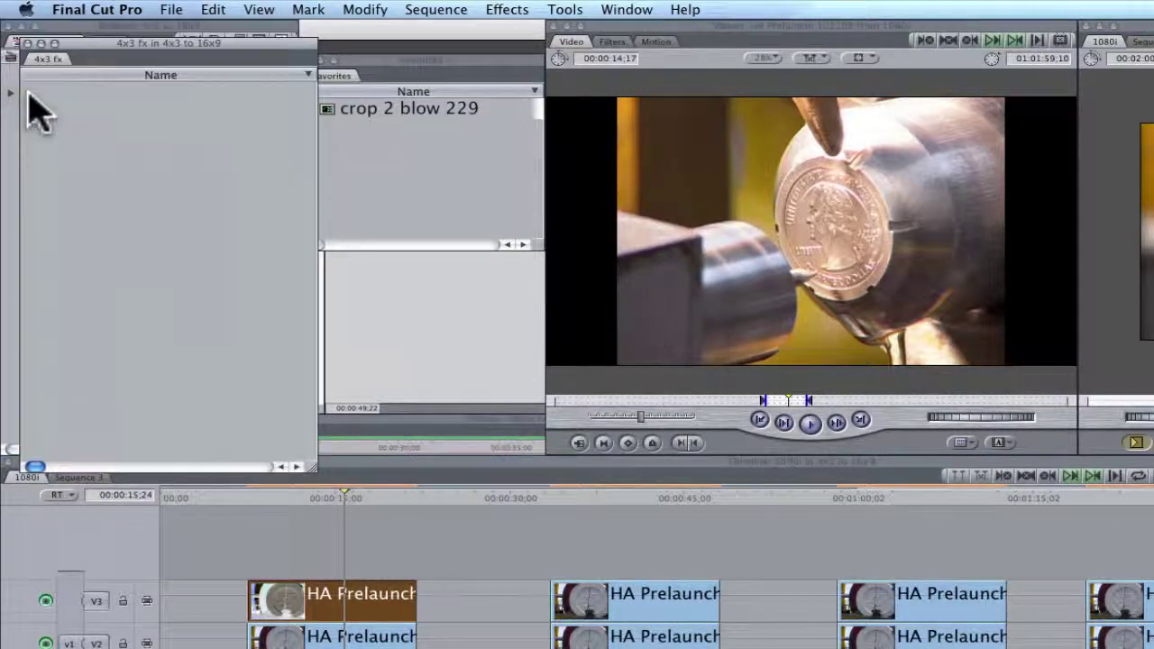
{"action": "left_click_drag", "start_coordinate": [309, 467], "coordinate": [265, 244]}
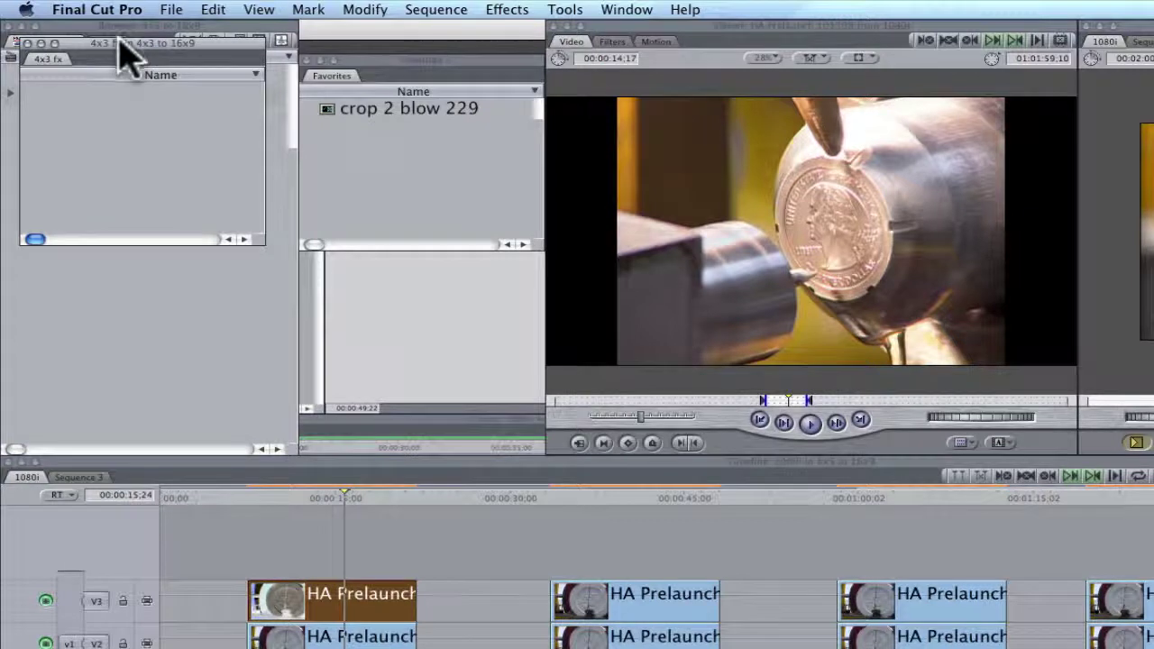
{"action": "left_click_drag", "start_coordinate": [121, 44], "coordinate": [404, 256]}
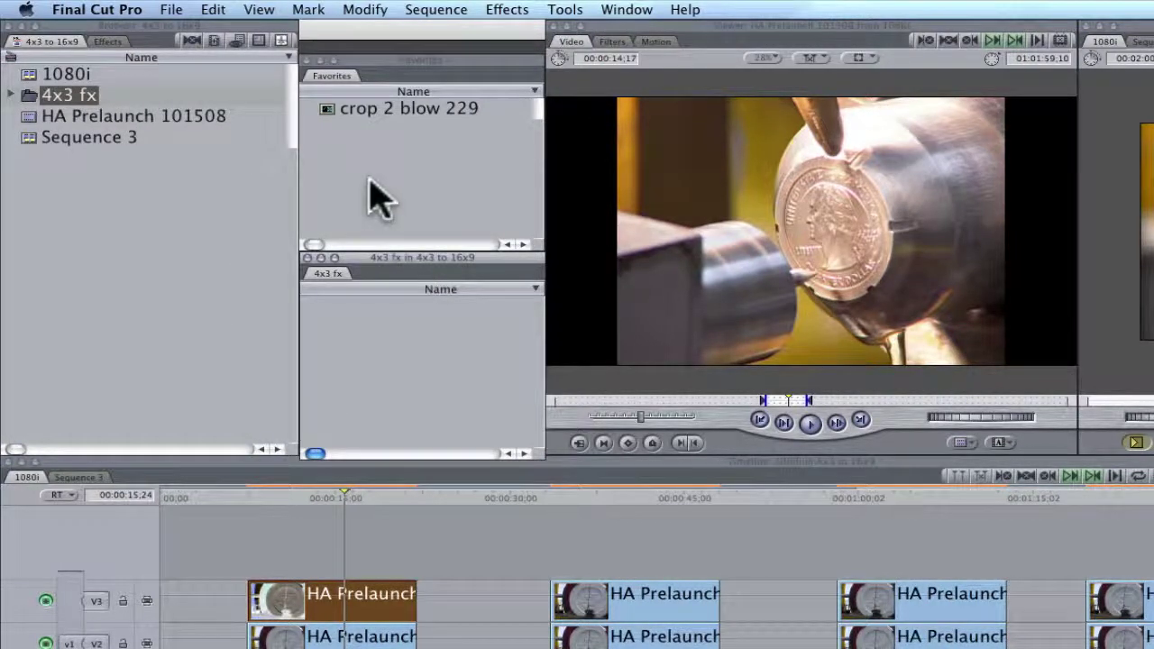
{"action": "left_click", "coordinate": [322, 121]}
{"action": "left_click", "coordinate": [326, 108]}
{"action": "left_click_drag", "start_coordinate": [329, 116], "coordinate": [380, 332]}
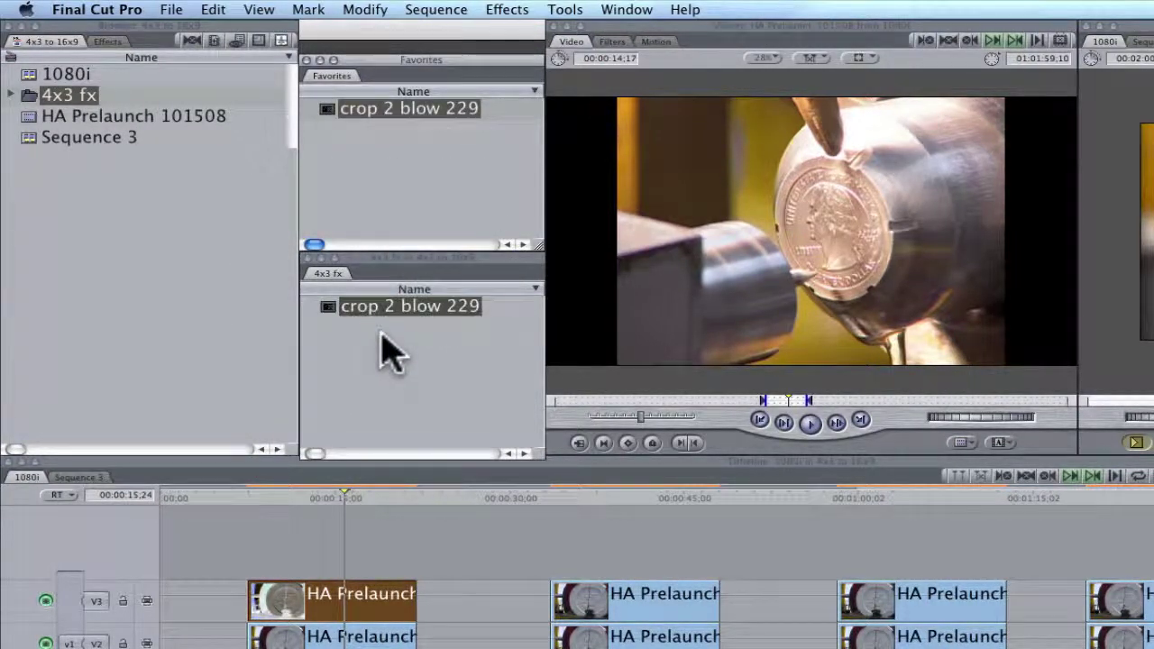
Save the lower V2 background clip's motion settings as a new favorite.
{"action": "double_click", "coordinate": [355, 639]}
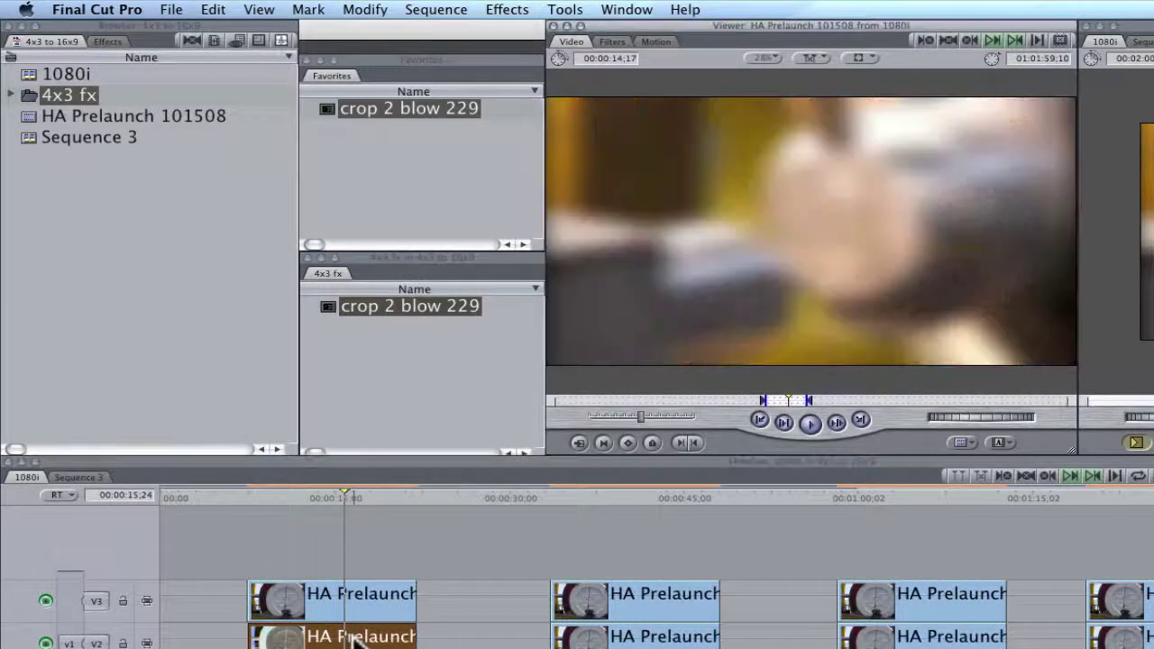
{"action": "left_click", "coordinate": [509, 11]}
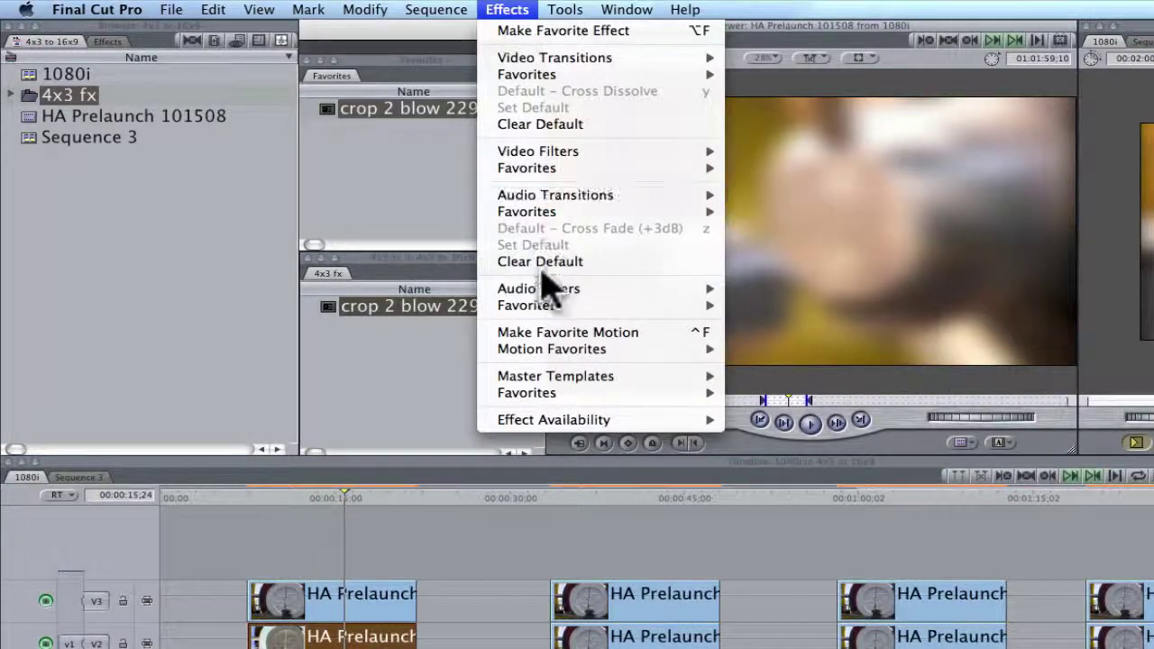
{"action": "left_click", "coordinate": [556, 342]}
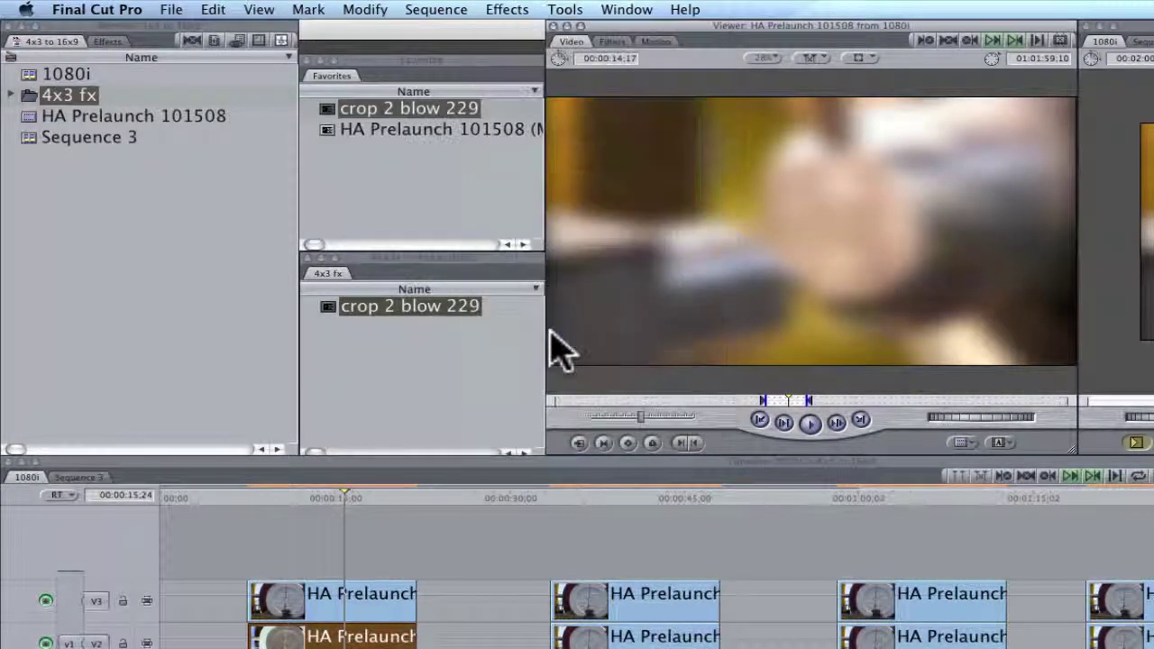
Rename that favorite to 'Aspect' and copy it into the 4x3 fx bin.
{"action": "left_click", "coordinate": [370, 203]}
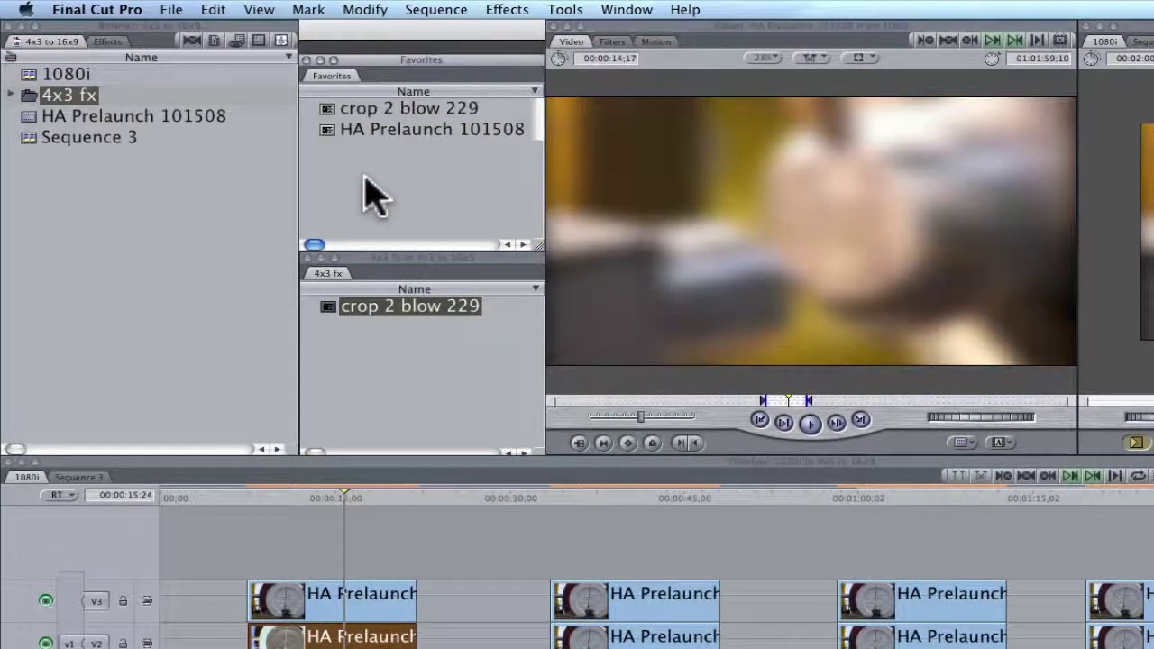
{"action": "left_click", "coordinate": [426, 137]}
{"action": "left_click", "coordinate": [425, 137]}
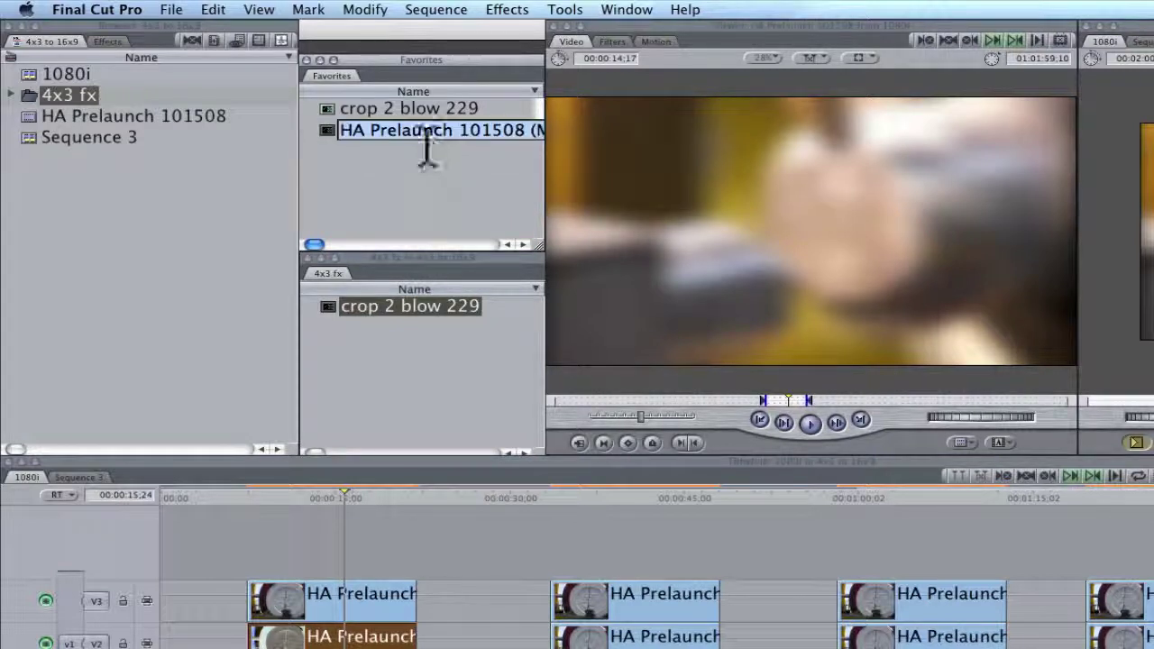
{"action": "type", "text": "Aspect"}
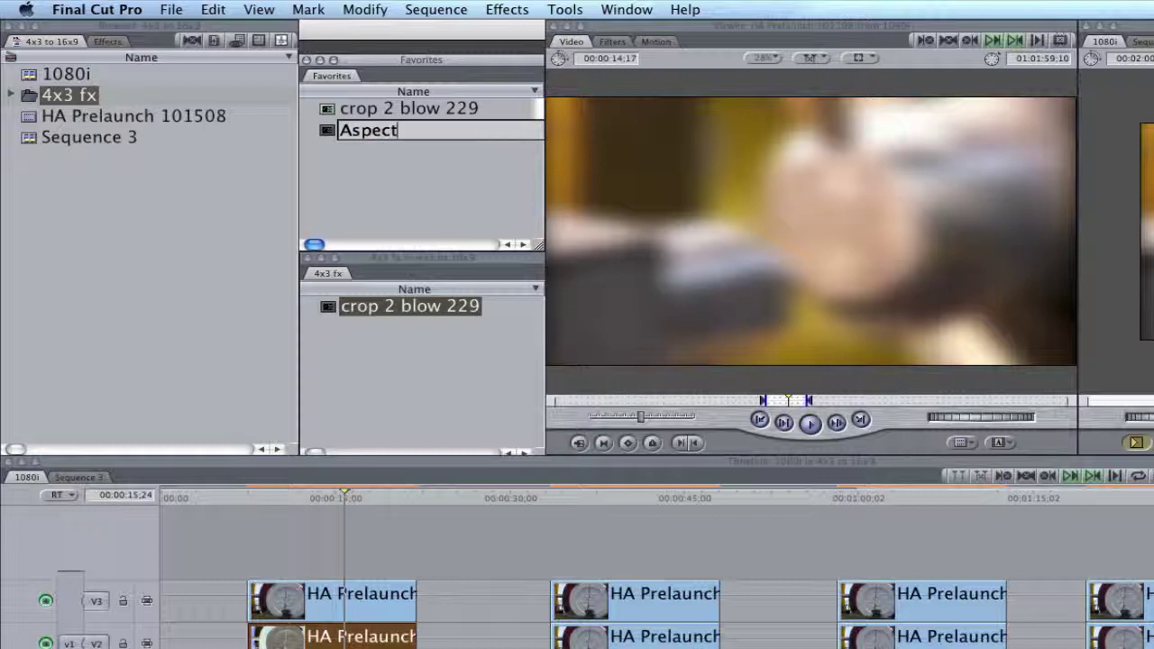
{"action": "key", "text": "Return"}
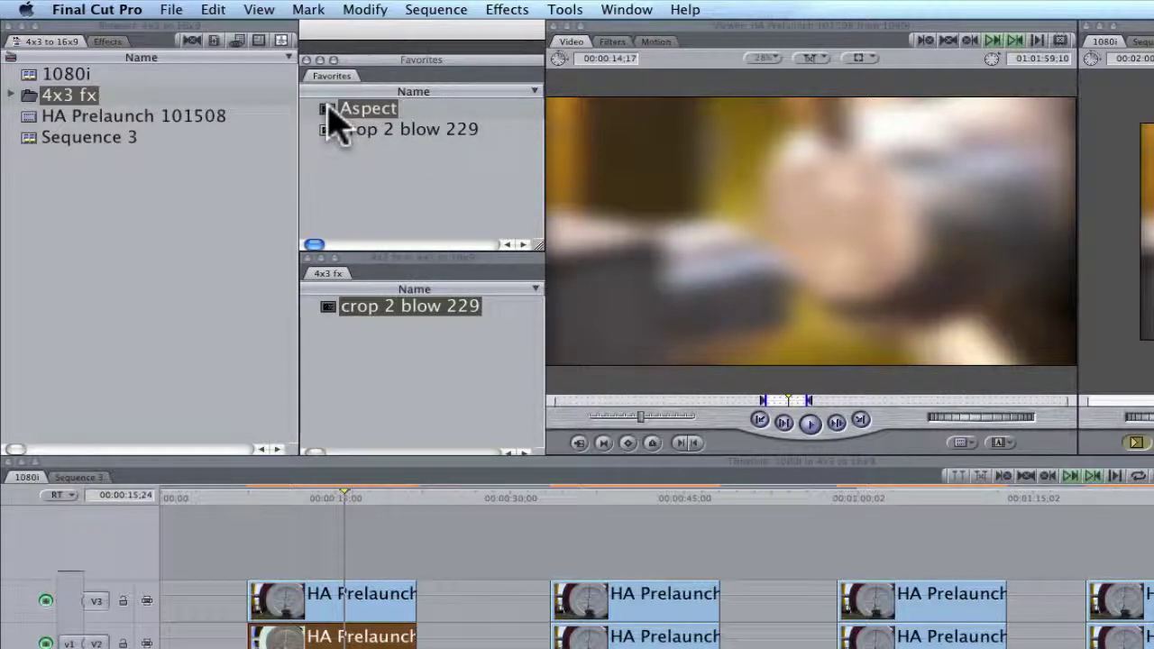
{"action": "left_click_drag", "start_coordinate": [333, 117], "coordinate": [365, 347]}
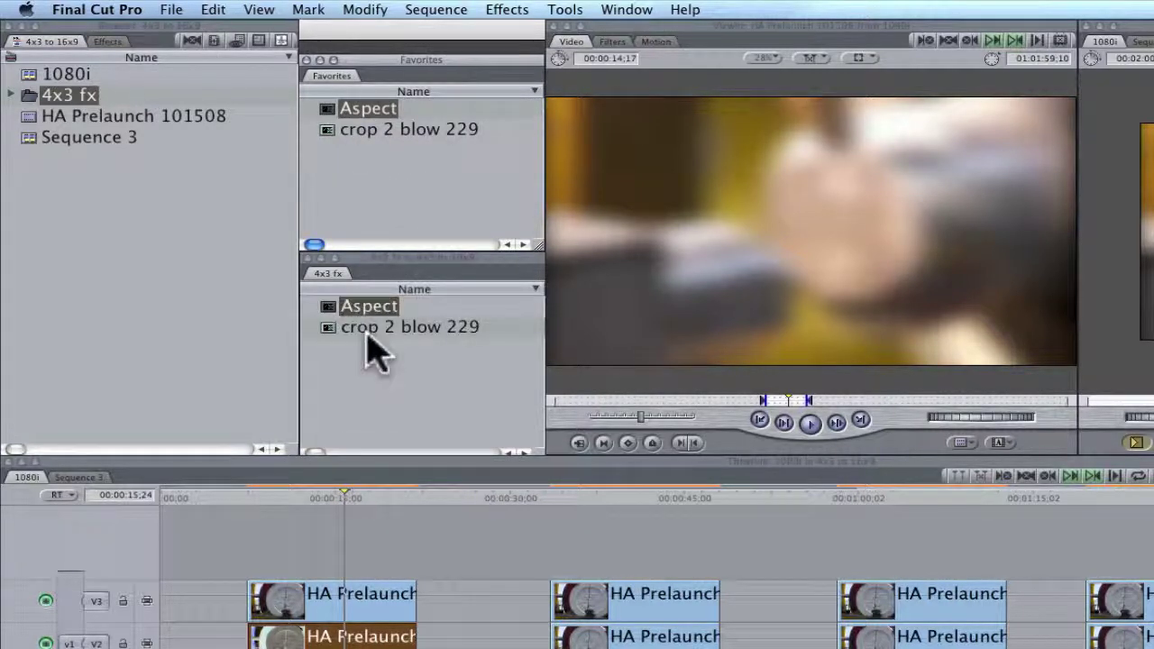
Copy the clip's Gaussian Blur filter into 4x3 fx, close both bin windows, and widen the Browser.
{"action": "left_click", "coordinate": [612, 42]}
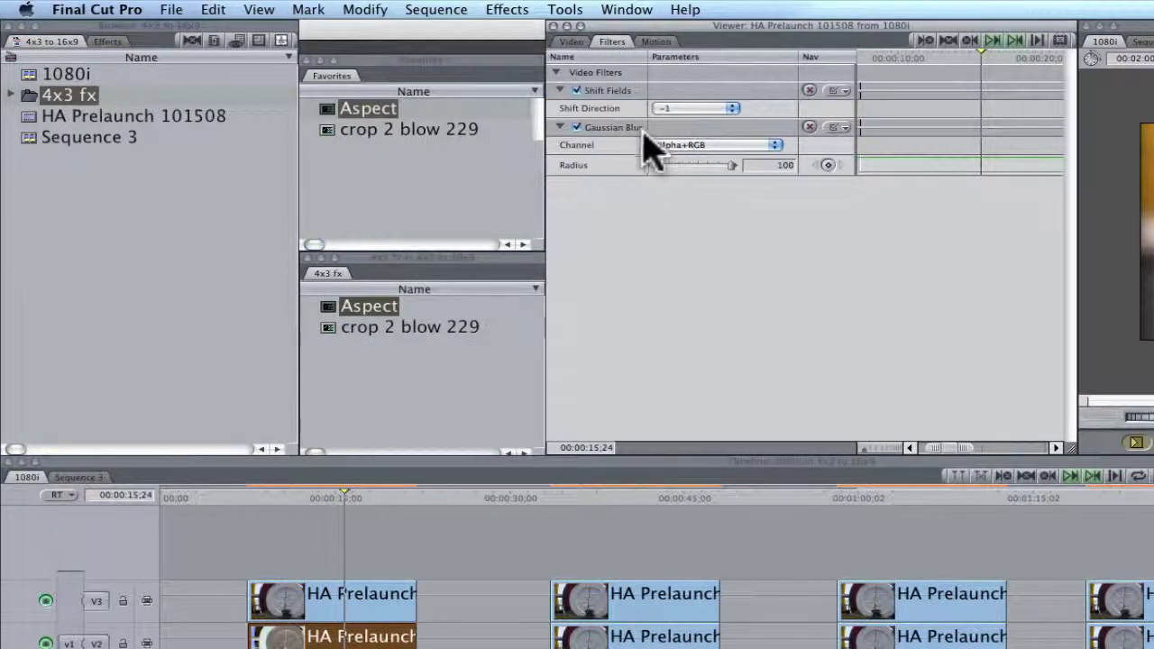
{"action": "left_click_drag", "start_coordinate": [626, 128], "coordinate": [374, 388]}
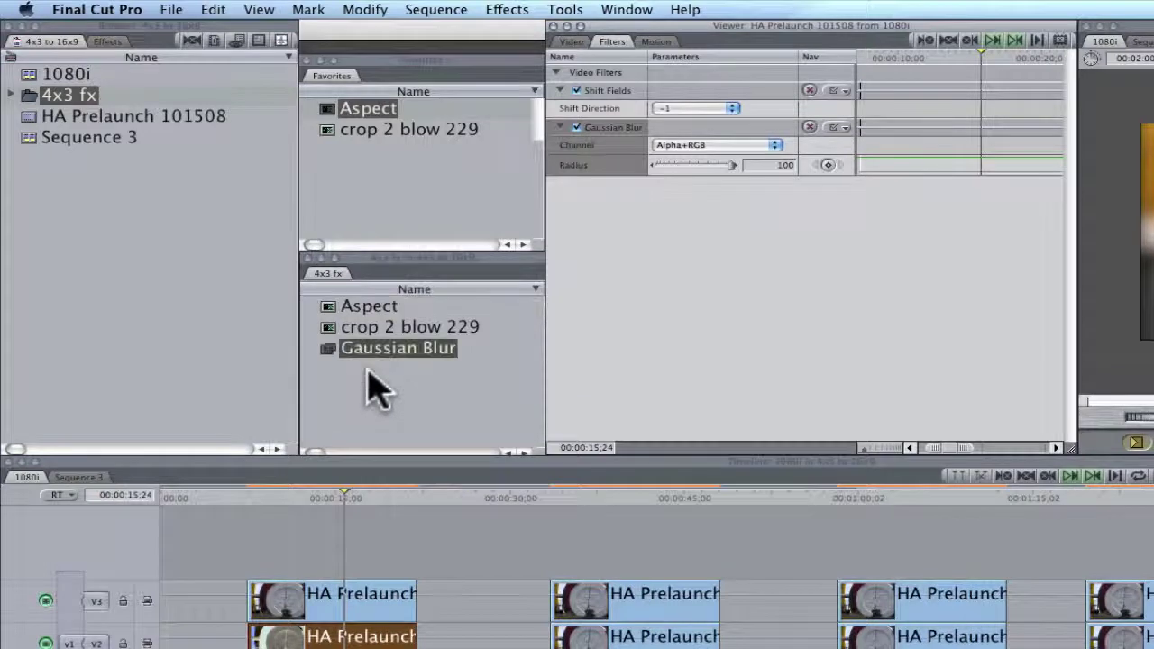
{"action": "left_click", "coordinate": [387, 200]}
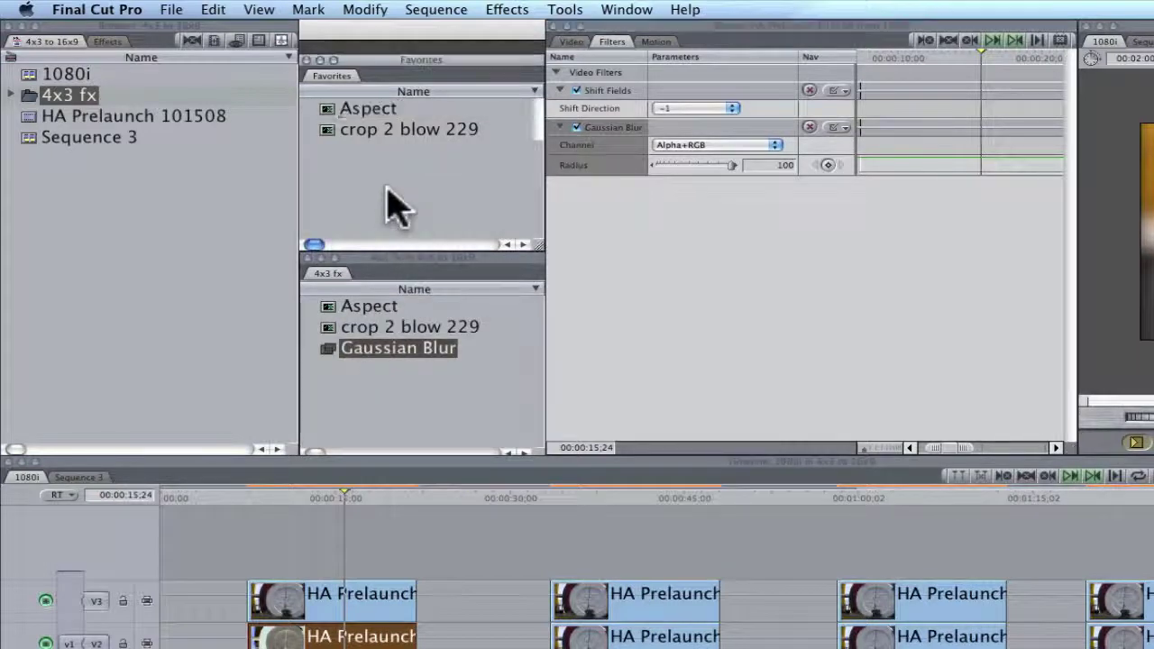
{"action": "left_click", "coordinate": [307, 60]}
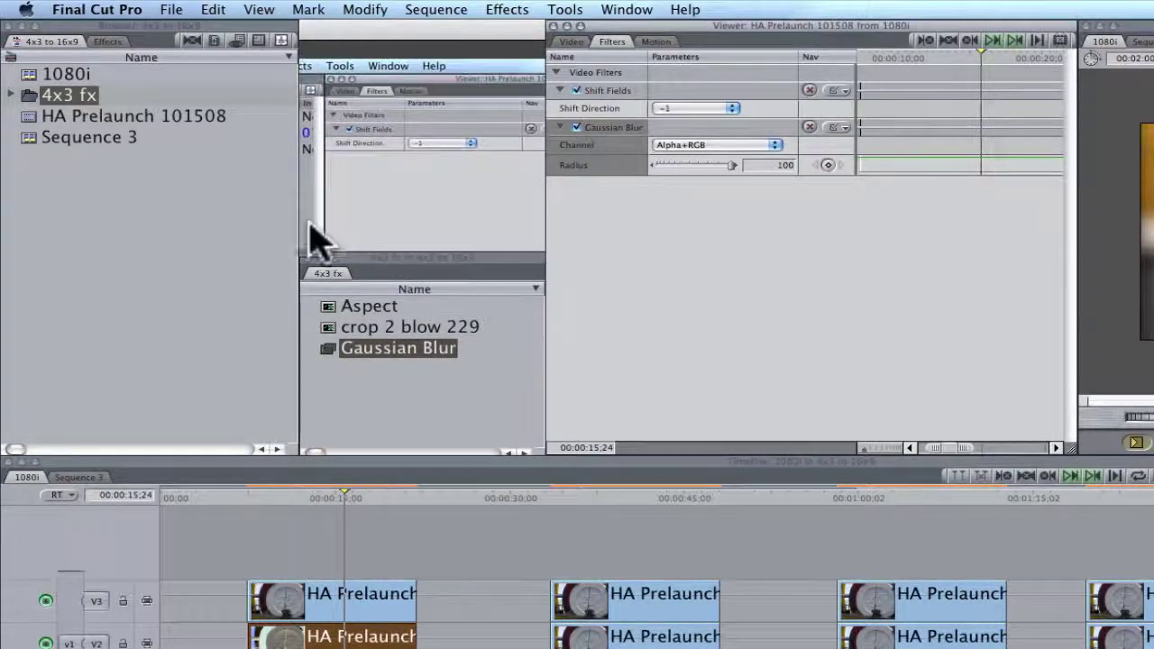
{"action": "left_click", "coordinate": [308, 258]}
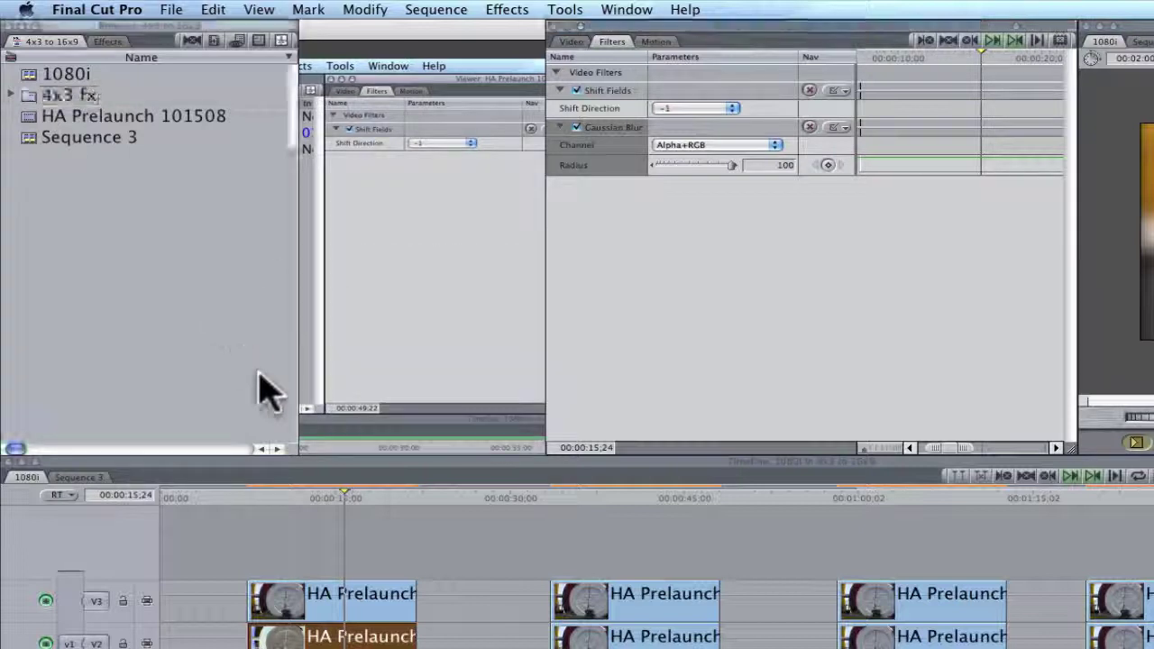
{"action": "left_click_drag", "start_coordinate": [291, 444], "coordinate": [537, 449]}
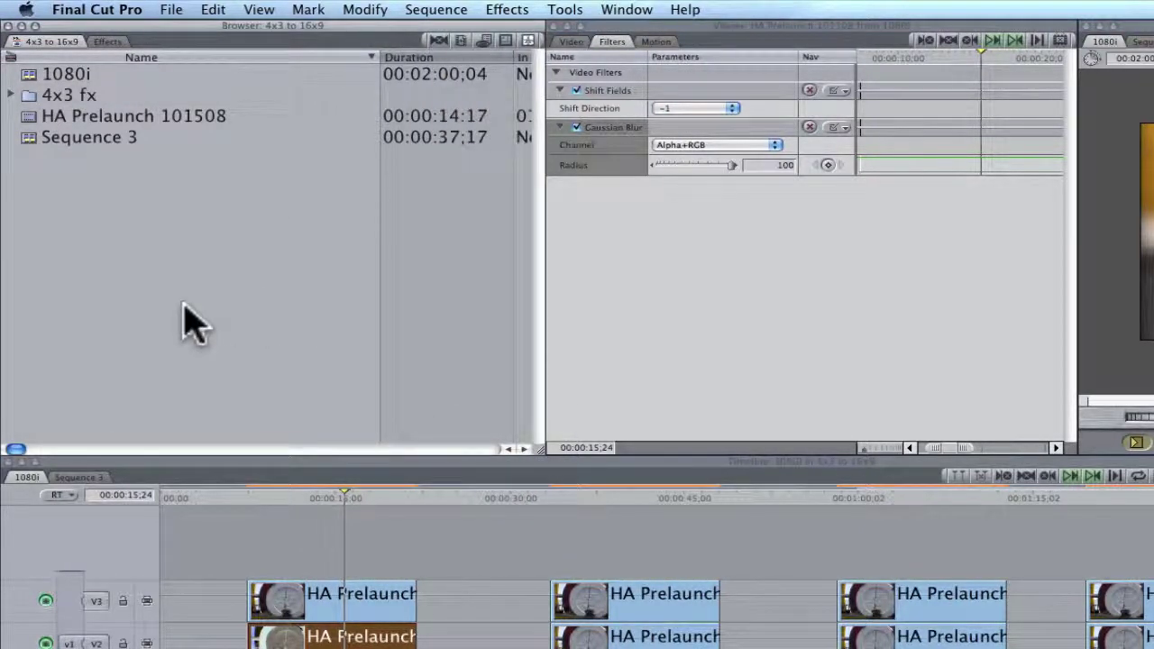
Drag crop 2 blow 229, Aspect and Gaussian Blur onto the second HA Prelaunch clips and scrub to check.
{"action": "left_click", "coordinate": [625, 498]}
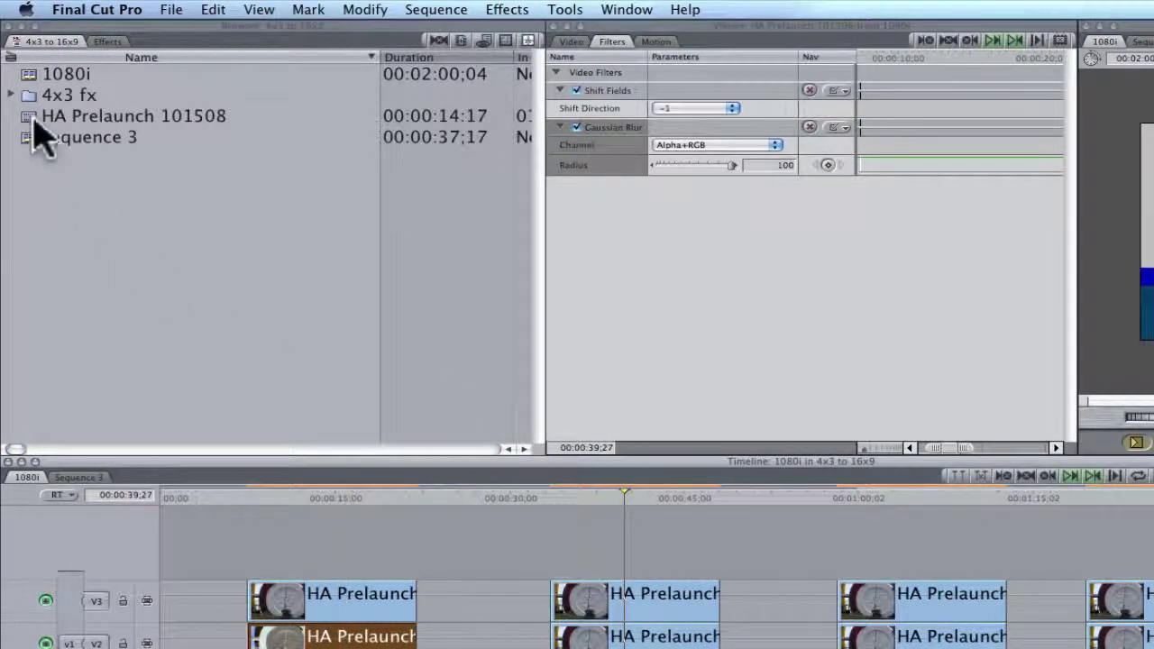
{"action": "left_click", "coordinate": [13, 95]}
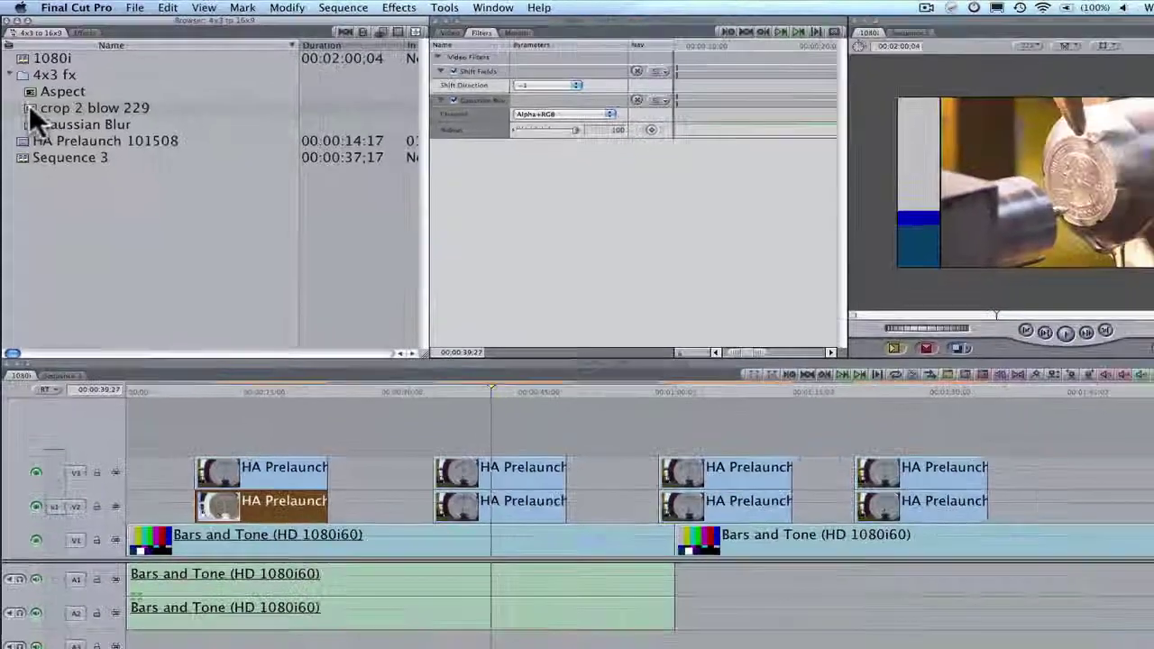
{"action": "left_click_drag", "start_coordinate": [28, 103], "coordinate": [488, 463]}
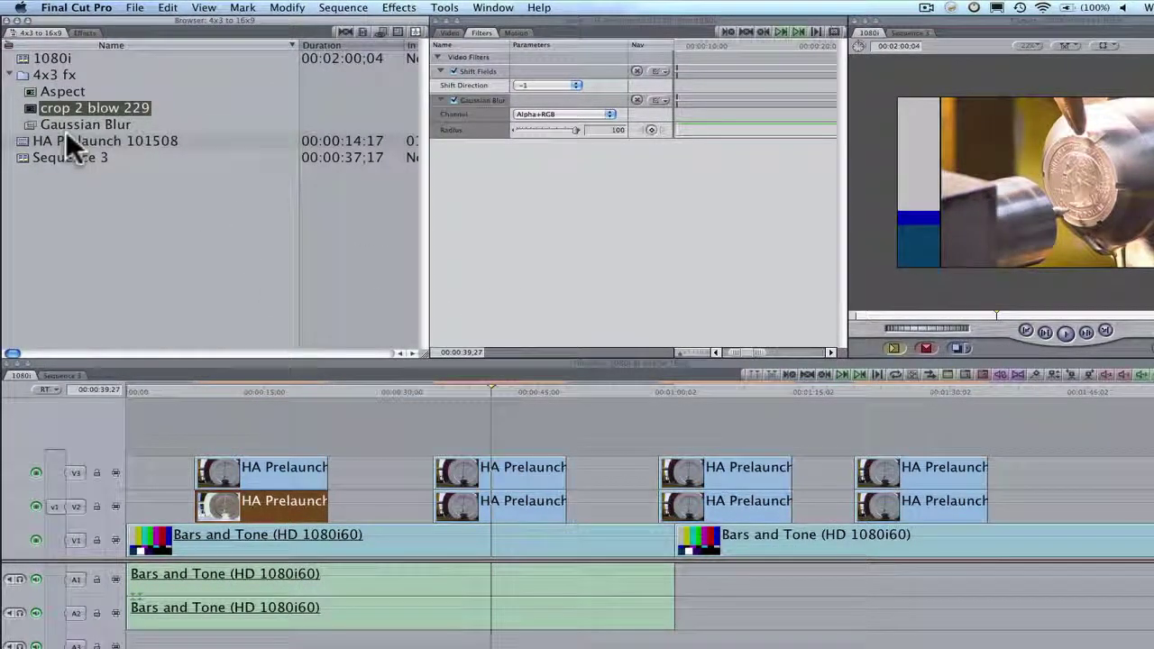
{"action": "left_click_drag", "start_coordinate": [31, 92], "coordinate": [488, 504]}
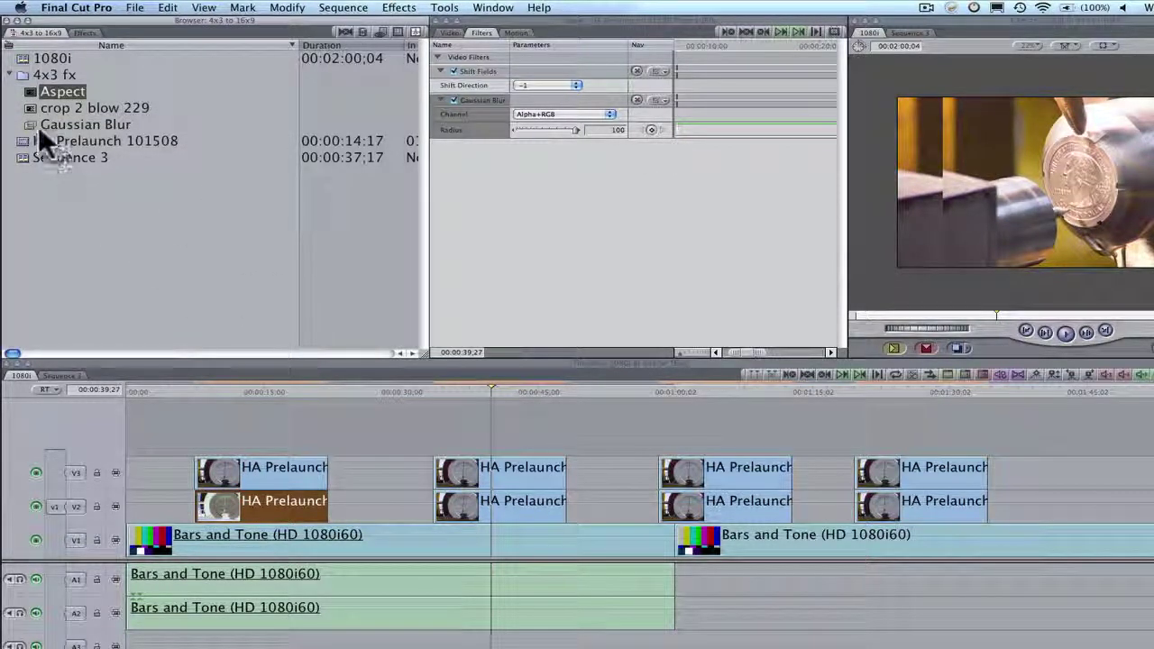
{"action": "left_click_drag", "start_coordinate": [30, 122], "coordinate": [456, 500]}
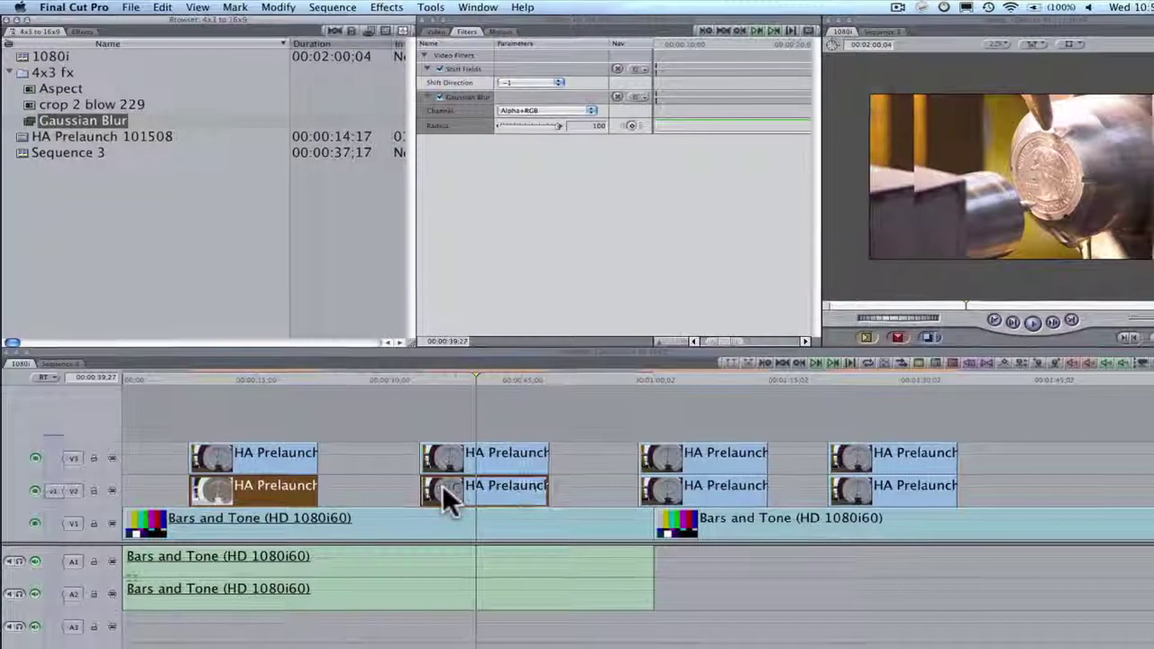
{"action": "left_click", "coordinate": [439, 372]}
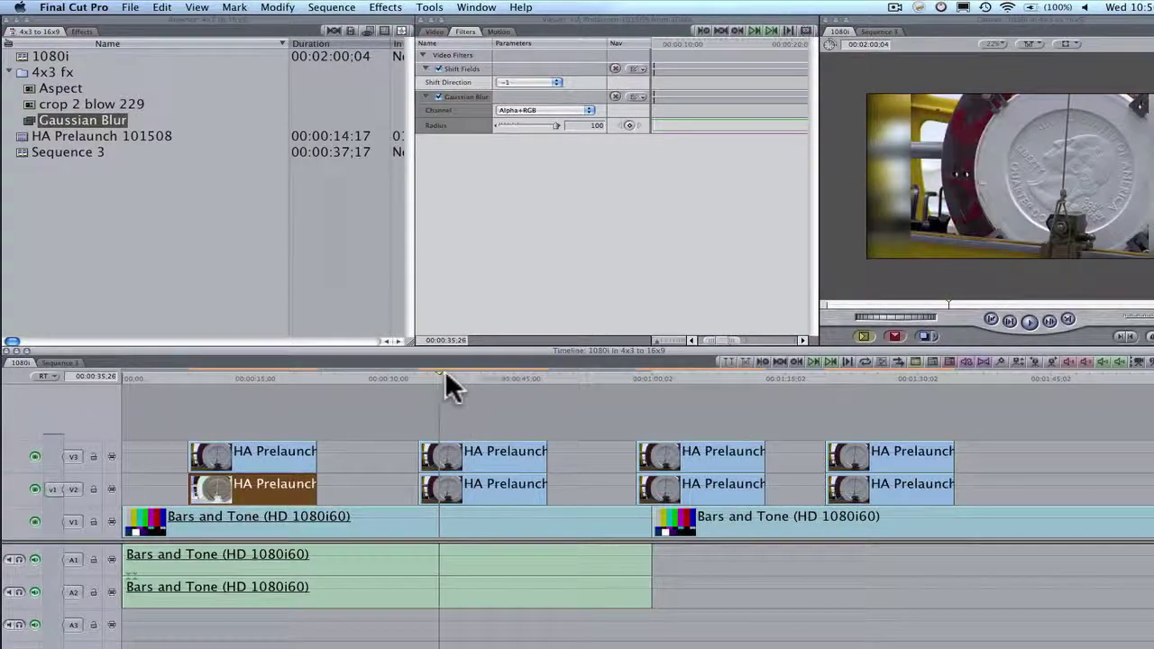
{"action": "left_click_drag", "start_coordinate": [444, 375], "coordinate": [512, 375]}
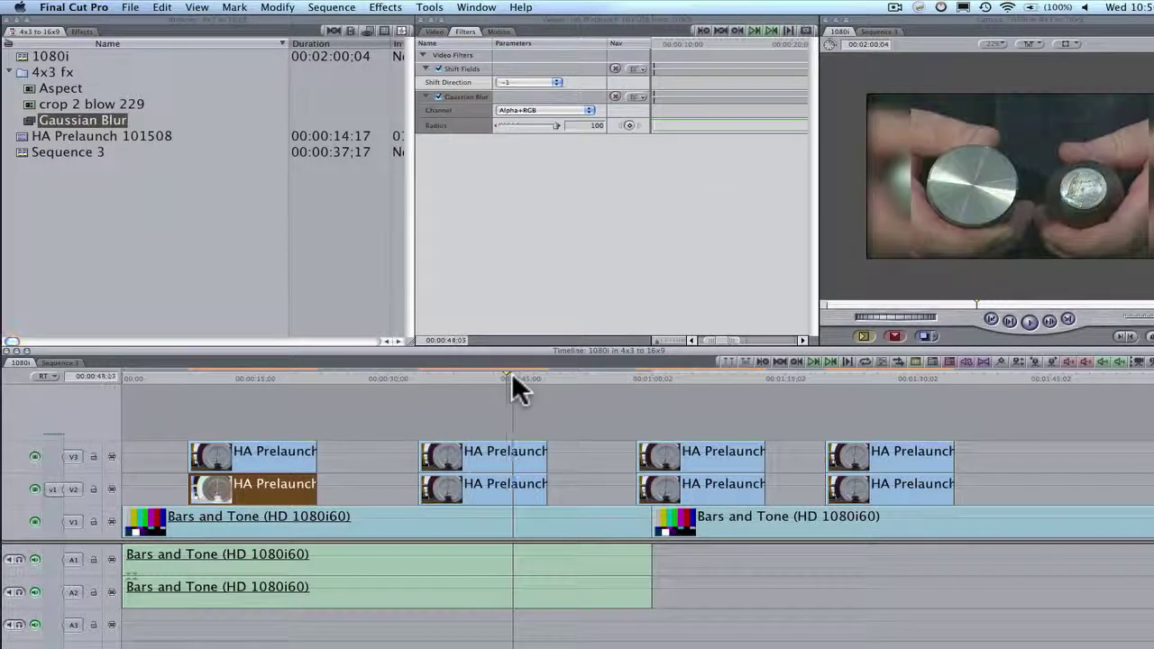
Apply crop 2 blow 229 to the last two V3 HA Prelaunch clips.
{"action": "left_click", "coordinate": [703, 415]}
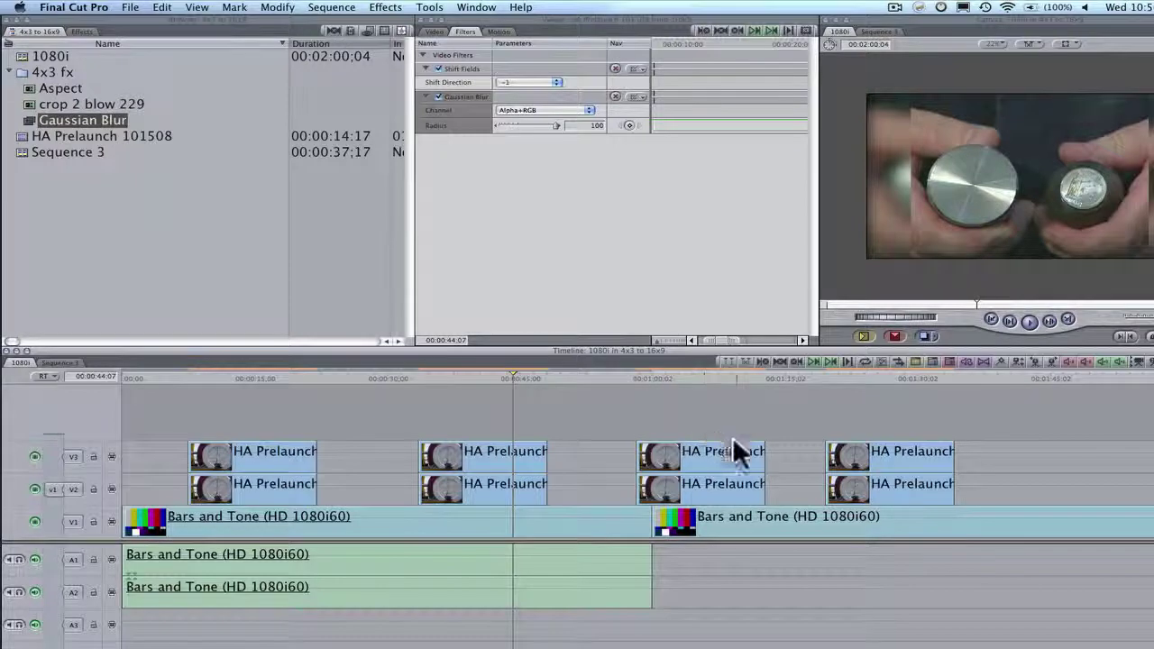
{"action": "left_click", "coordinate": [733, 441]}
{"action": "left_click", "coordinate": [849, 451], "text": "super"}
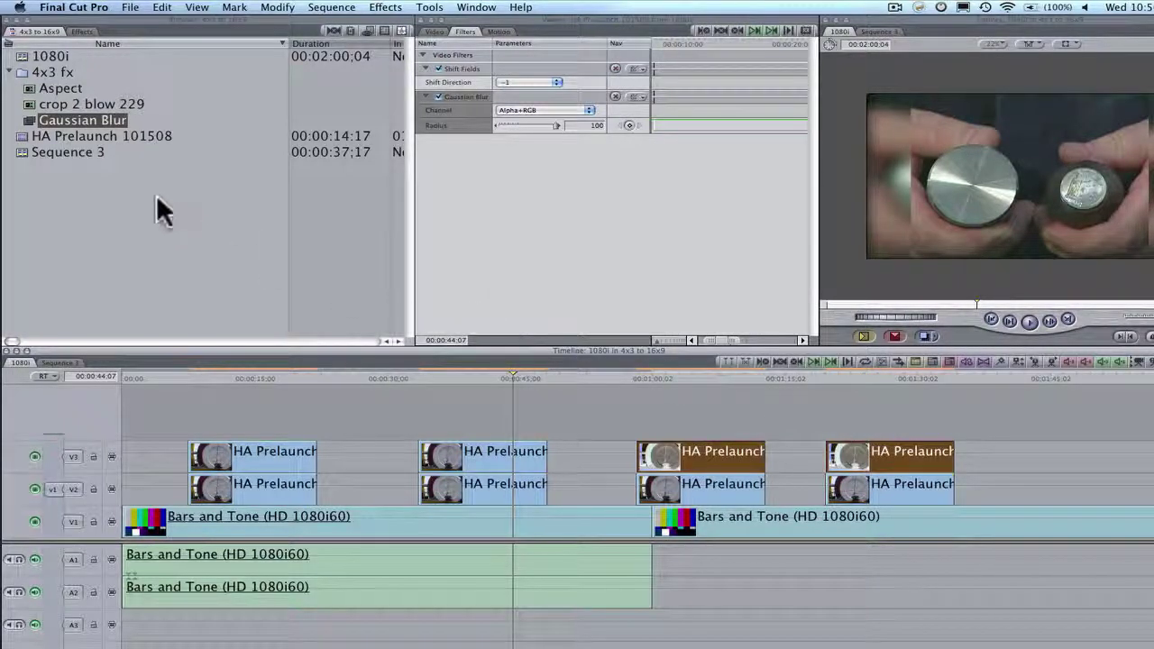
{"action": "left_click_drag", "start_coordinate": [29, 100], "coordinate": [670, 450]}
Apply Aspect and Gaussian Blur to the last two V2 HA Prelaunch clips.
{"action": "left_click", "coordinate": [695, 485]}
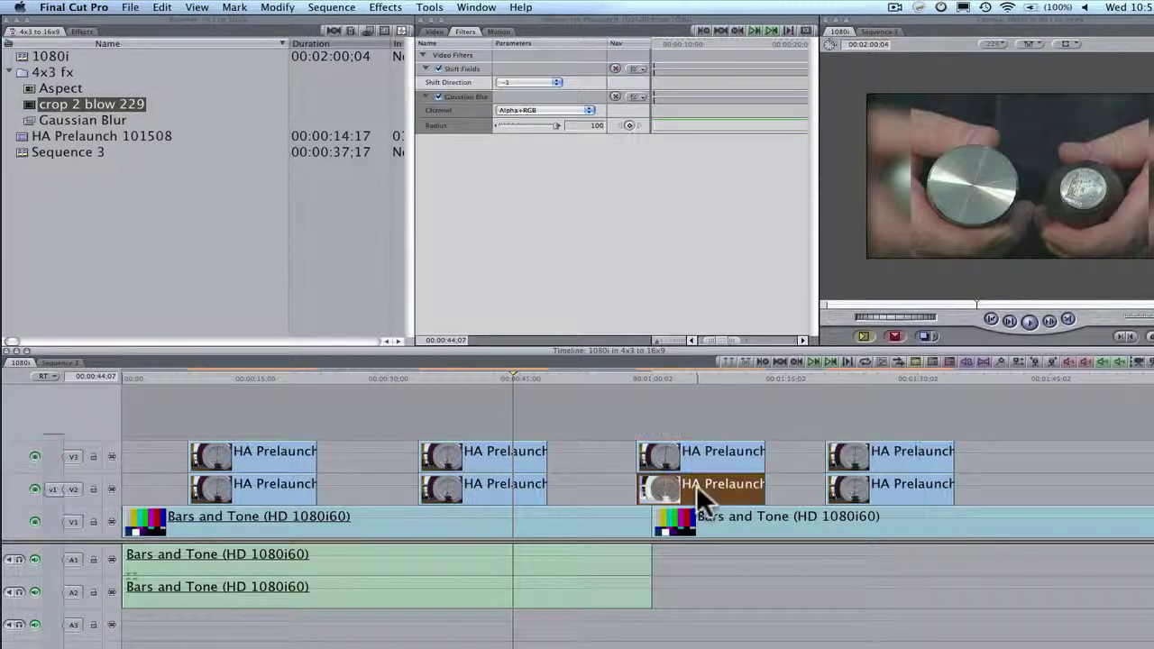
{"action": "left_click", "coordinate": [884, 484], "text": "super"}
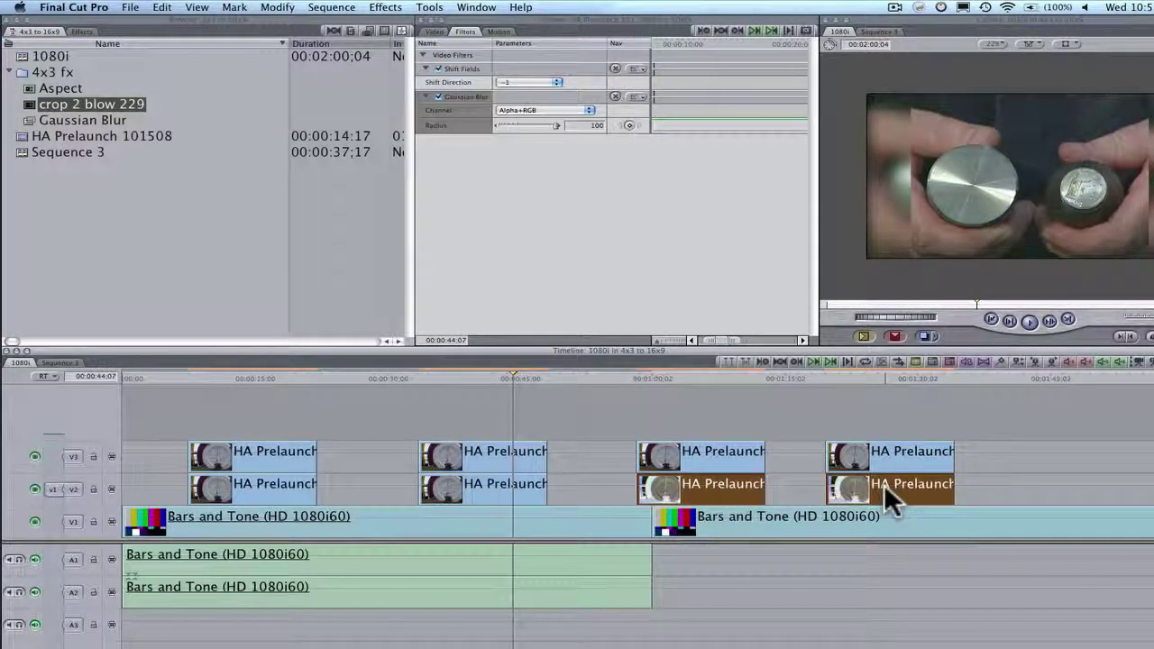
{"action": "left_click", "coordinate": [30, 90]}
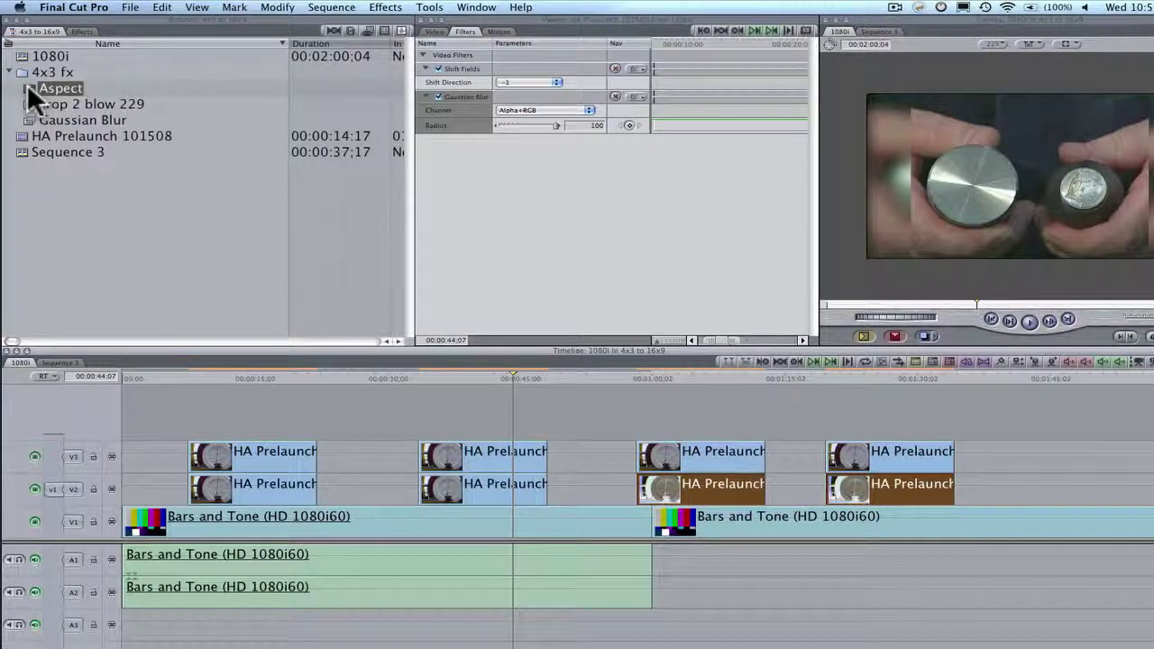
{"action": "left_click_drag", "start_coordinate": [679, 465], "coordinate": [684, 478]}
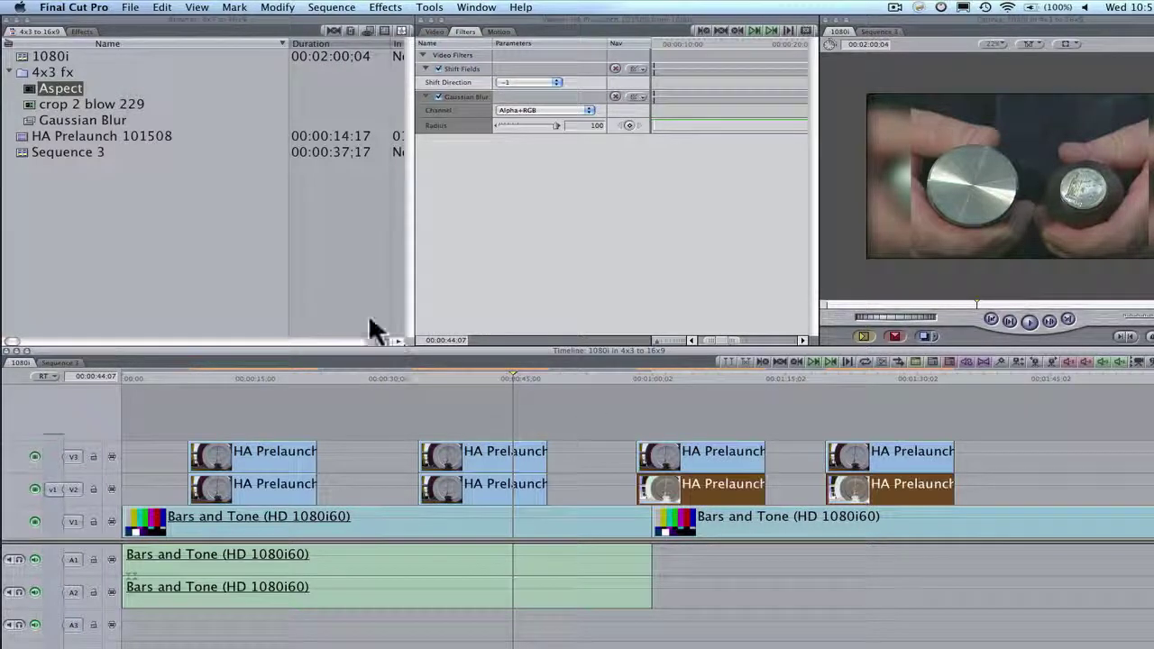
{"action": "left_click_drag", "start_coordinate": [31, 121], "coordinate": [681, 479]}
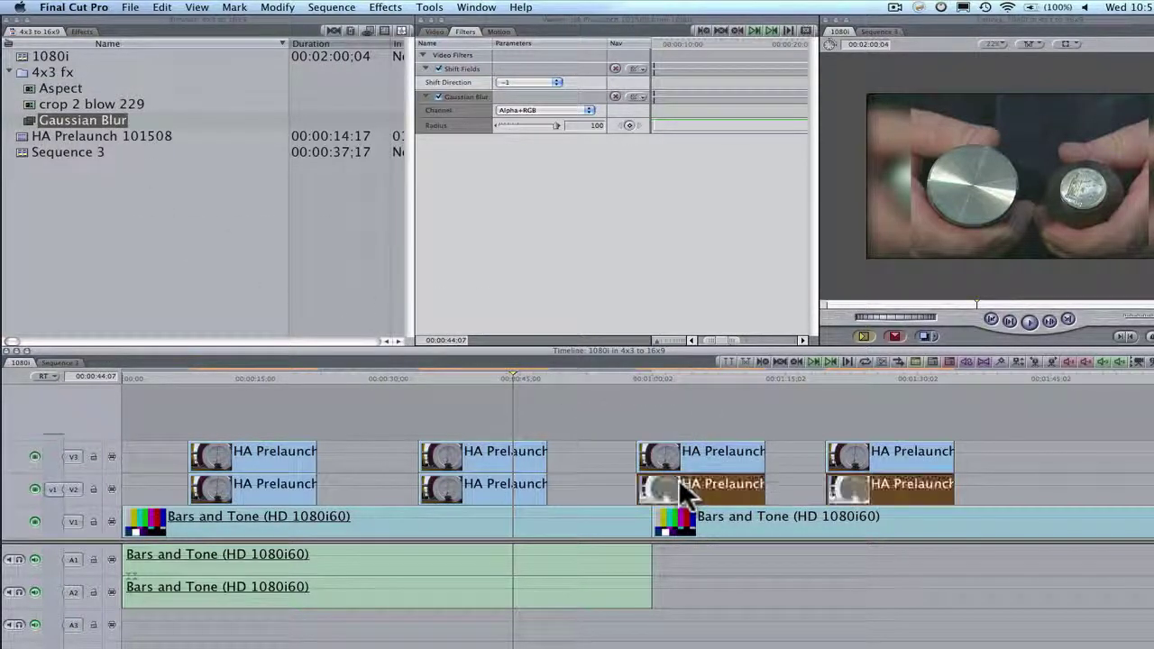
Scrub through the later shots to review the results, then clear the clip selection.
{"action": "left_click", "coordinate": [695, 379]}
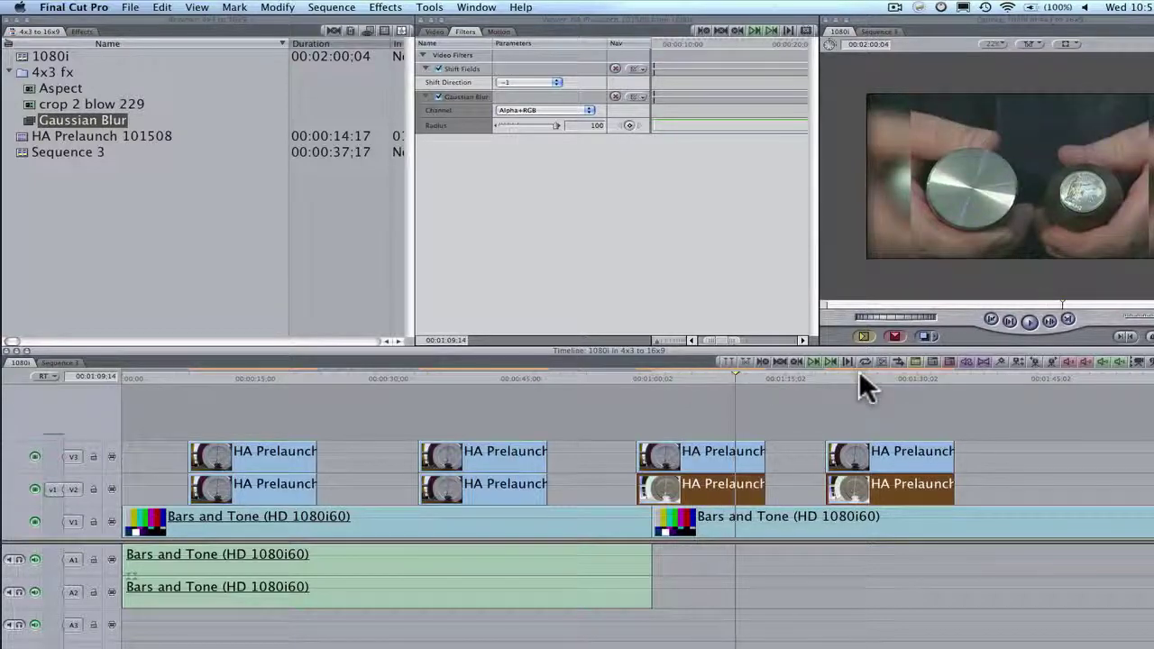
{"action": "left_click_drag", "start_coordinate": [858, 379], "coordinate": [922, 378]}
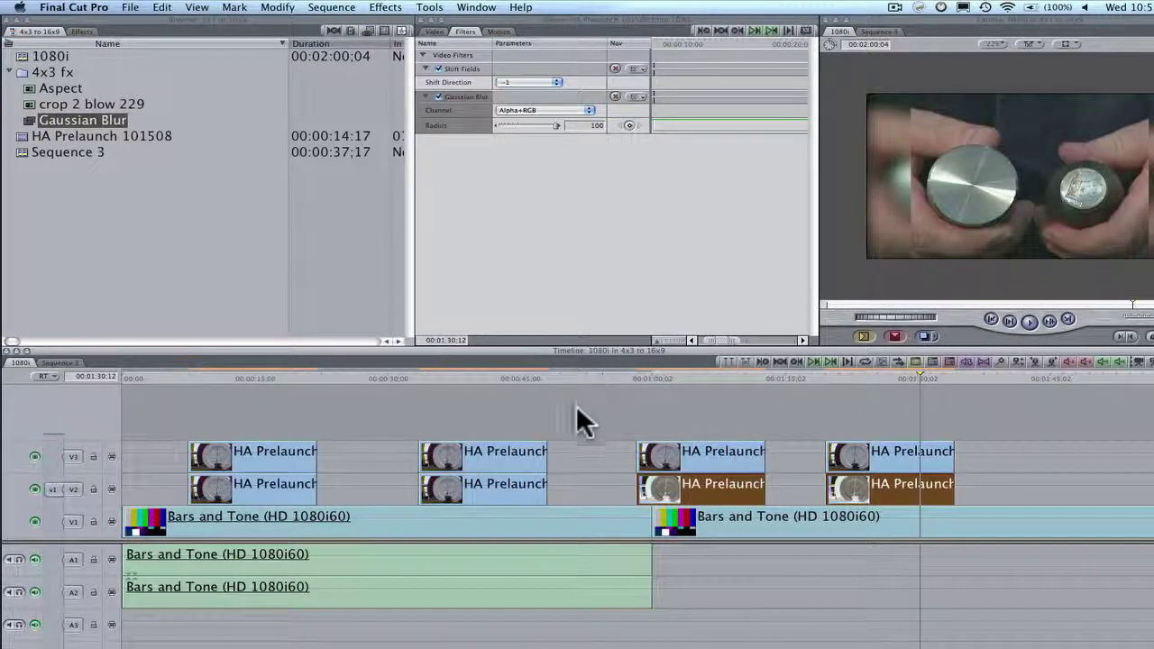
{"action": "left_click_drag", "start_coordinate": [487, 421], "coordinate": [462, 433]}
{"action": "left_click_drag", "start_coordinate": [443, 493], "coordinate": [915, 491]}
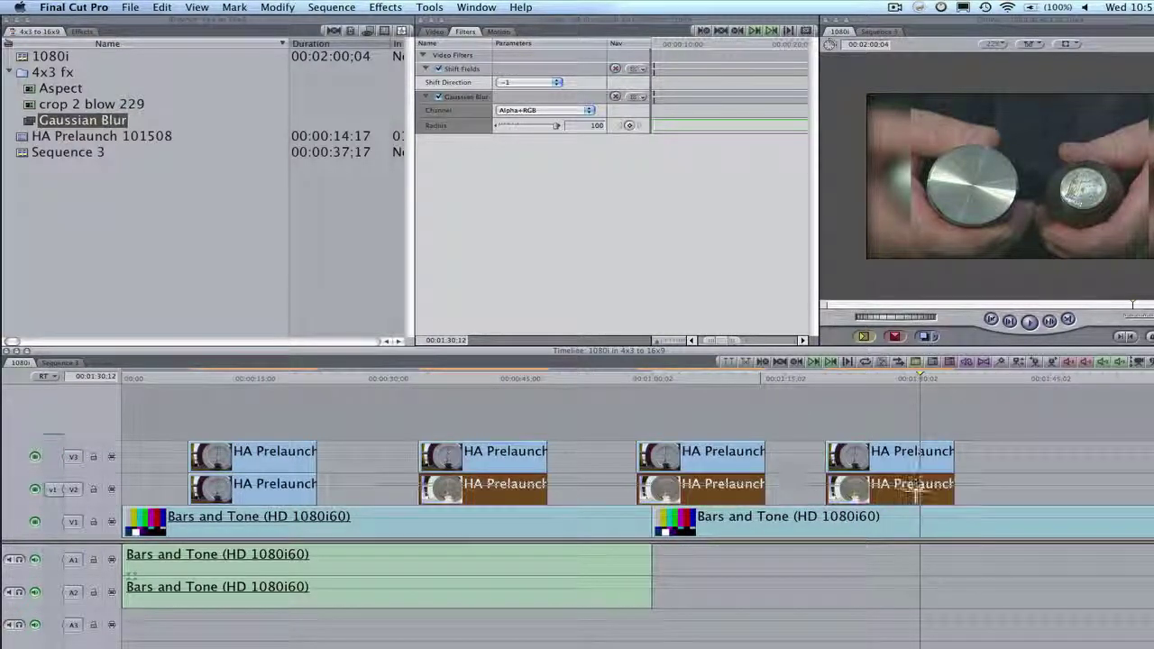
{"action": "left_click", "coordinate": [500, 375]}
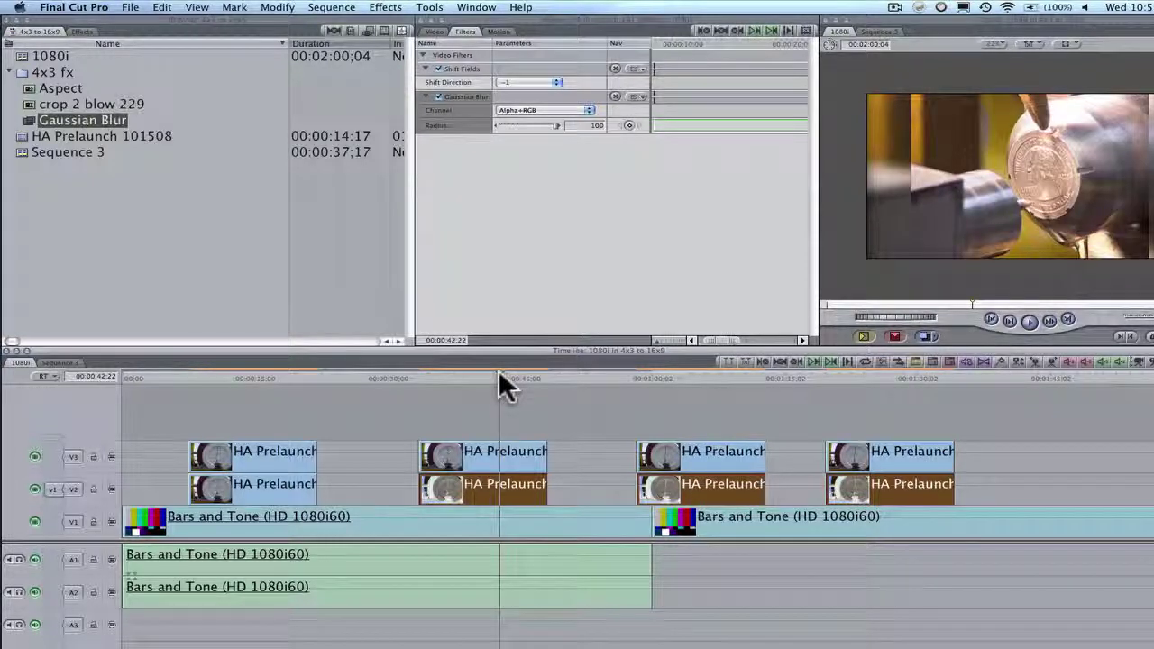
{"action": "left_click", "coordinate": [495, 394]}
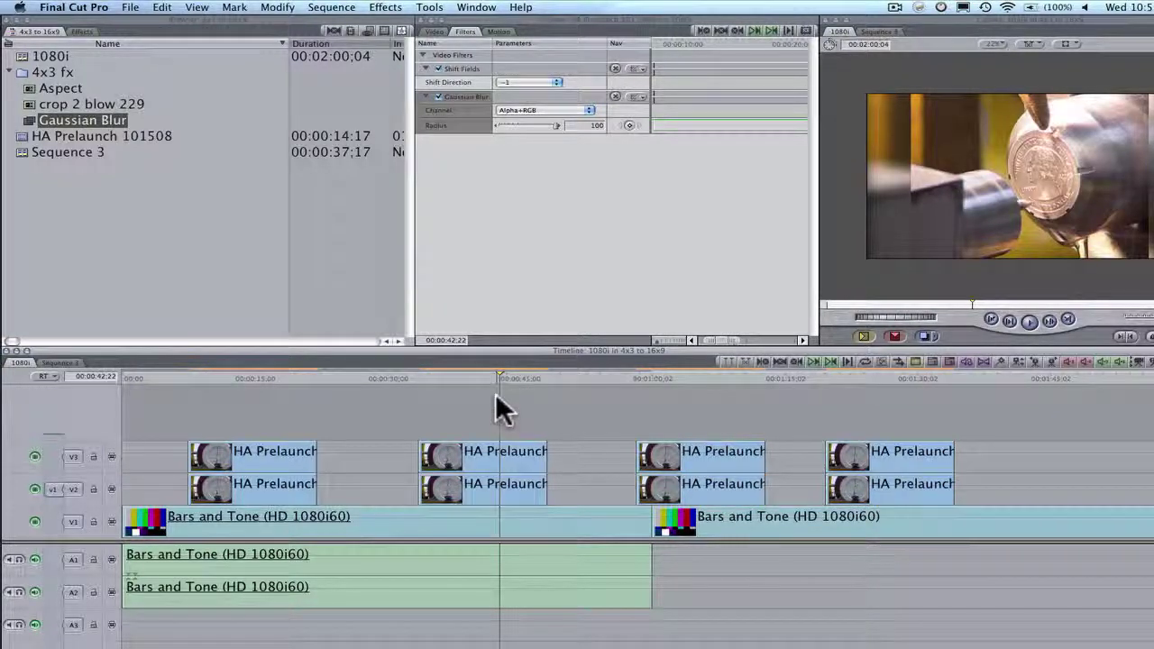